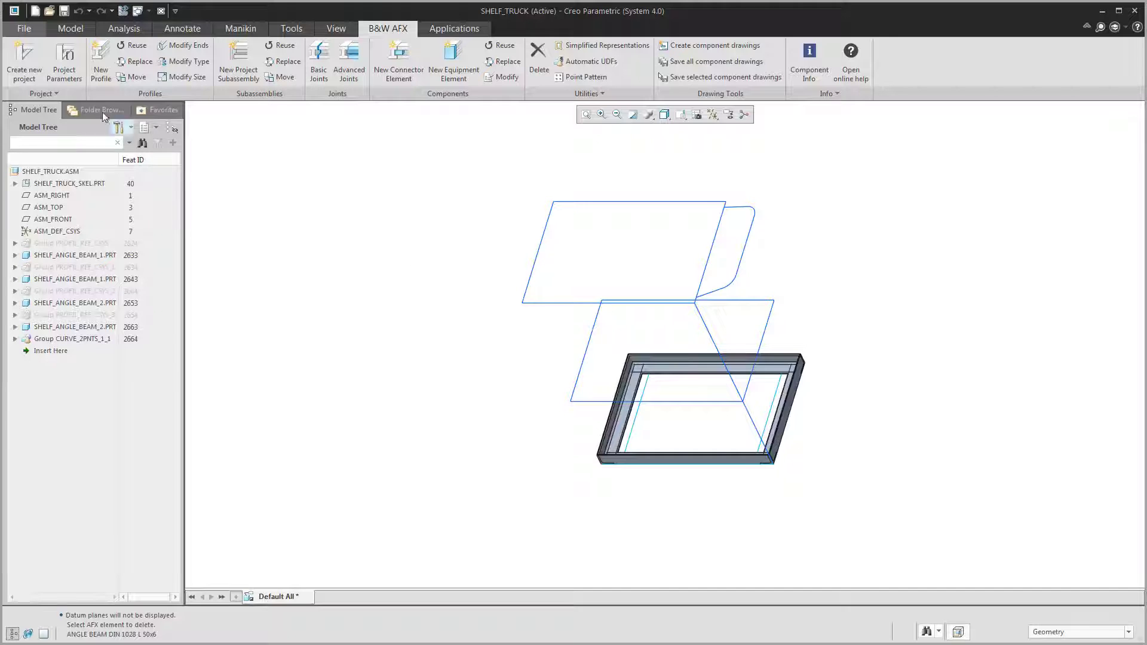
# - Define a new angle beam profile from the STEEL BEAMS MM library with standard DIN 1028, size L 50x6
pyautogui.click(100, 70)
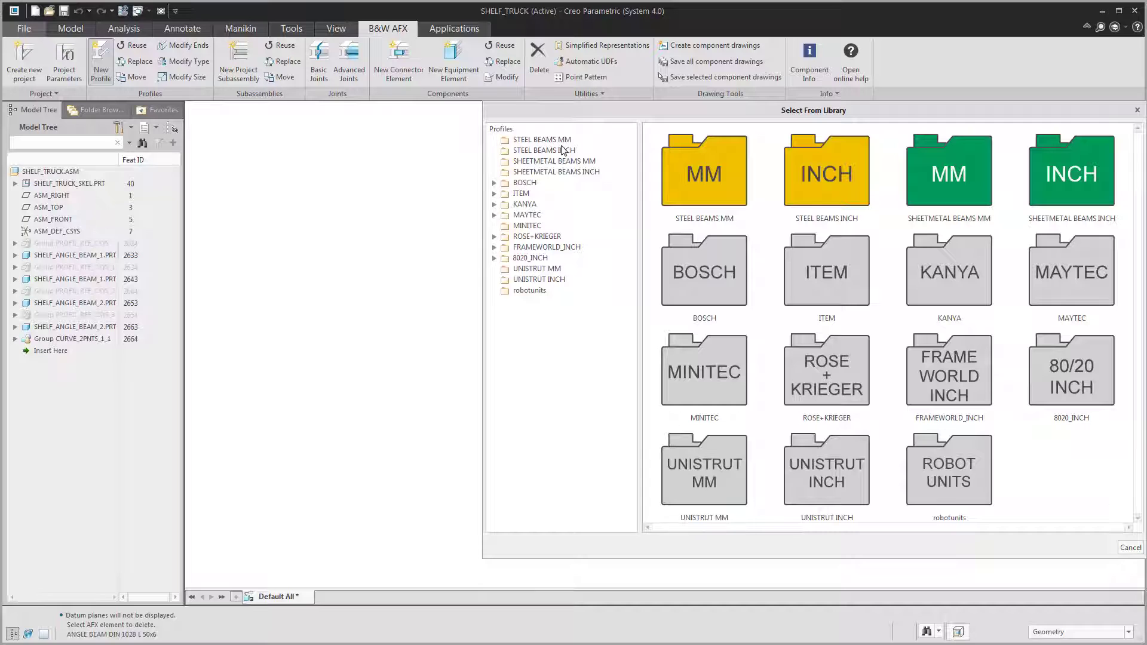
pyautogui.doubleClick(715, 163)
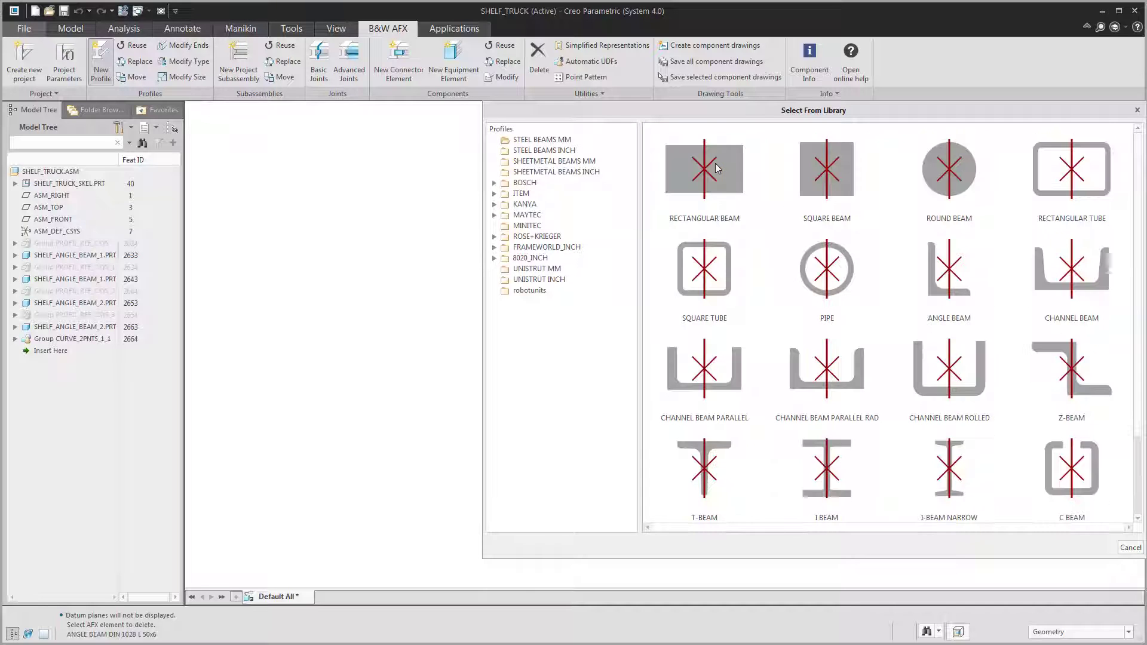
pyautogui.doubleClick(933, 263)
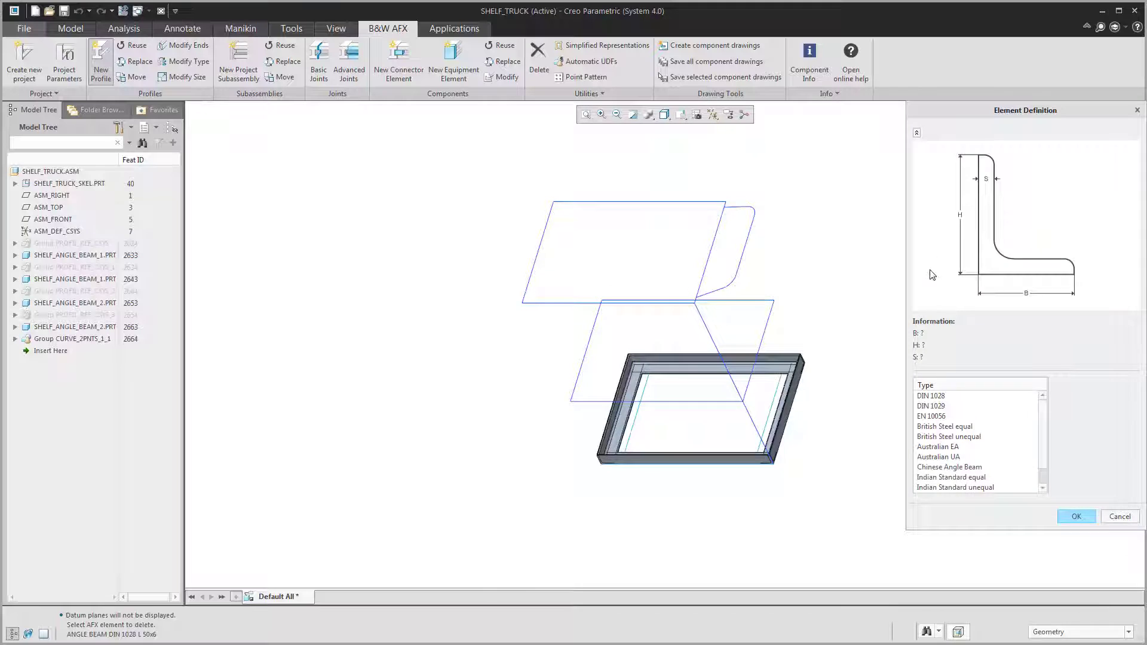
pyautogui.click(950, 396)
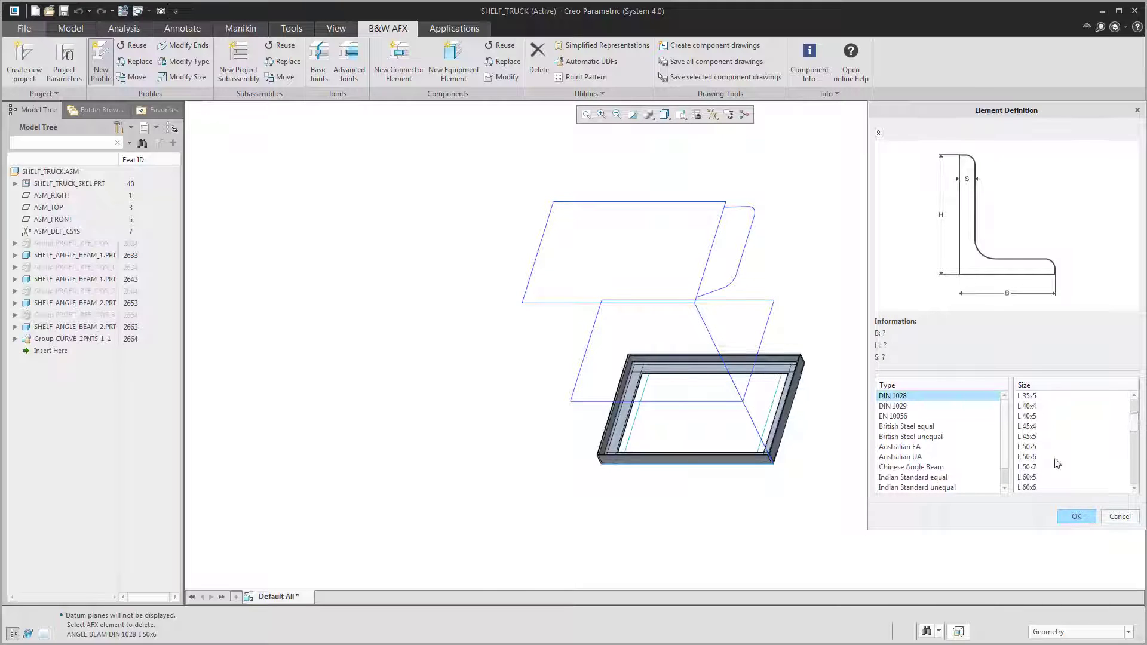
pyautogui.click(1036, 458)
pyautogui.click(1076, 517)
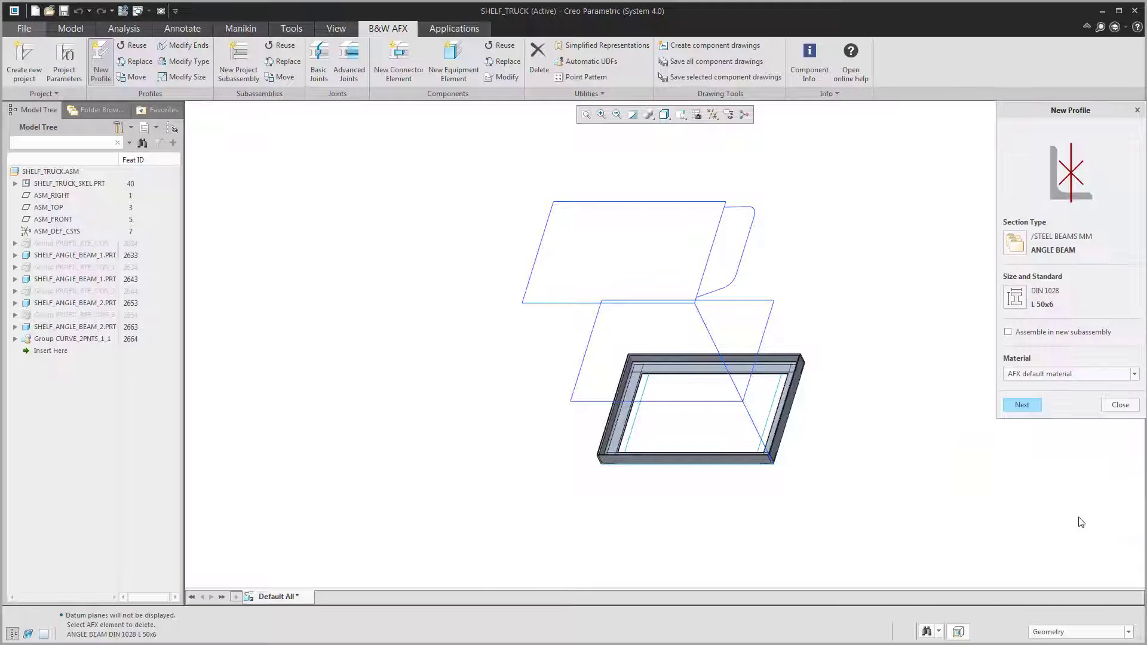
pyautogui.click(1022, 405)
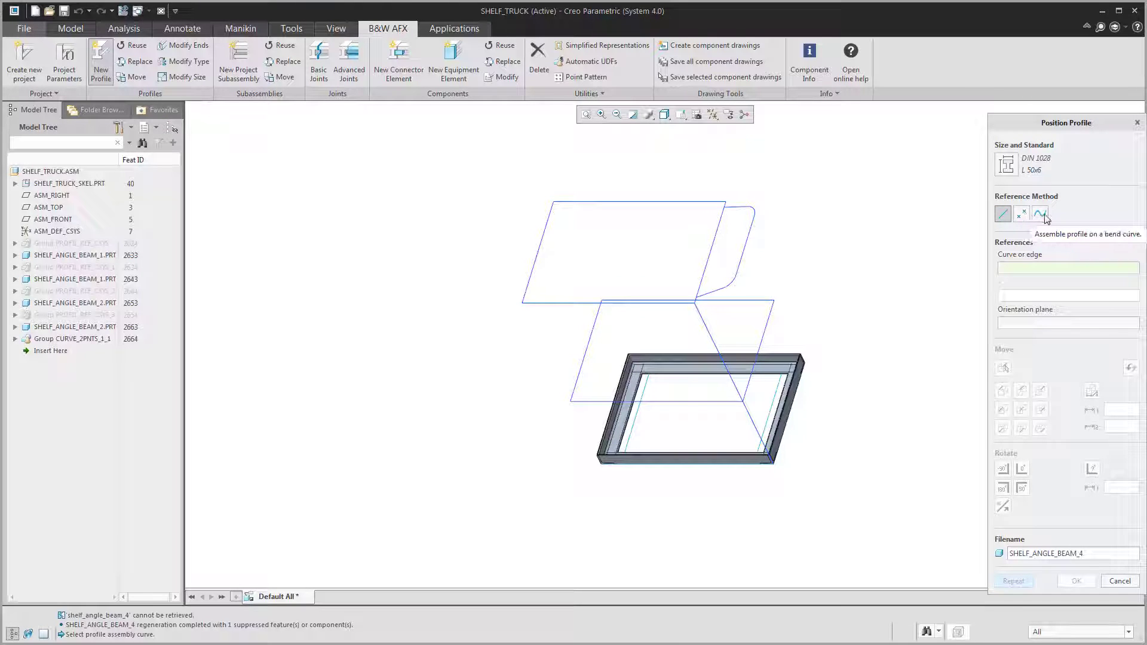
# - Try placing the angle beam along the skeleton's diagonal line and between that line's two endpoints
pyautogui.click(706, 334)
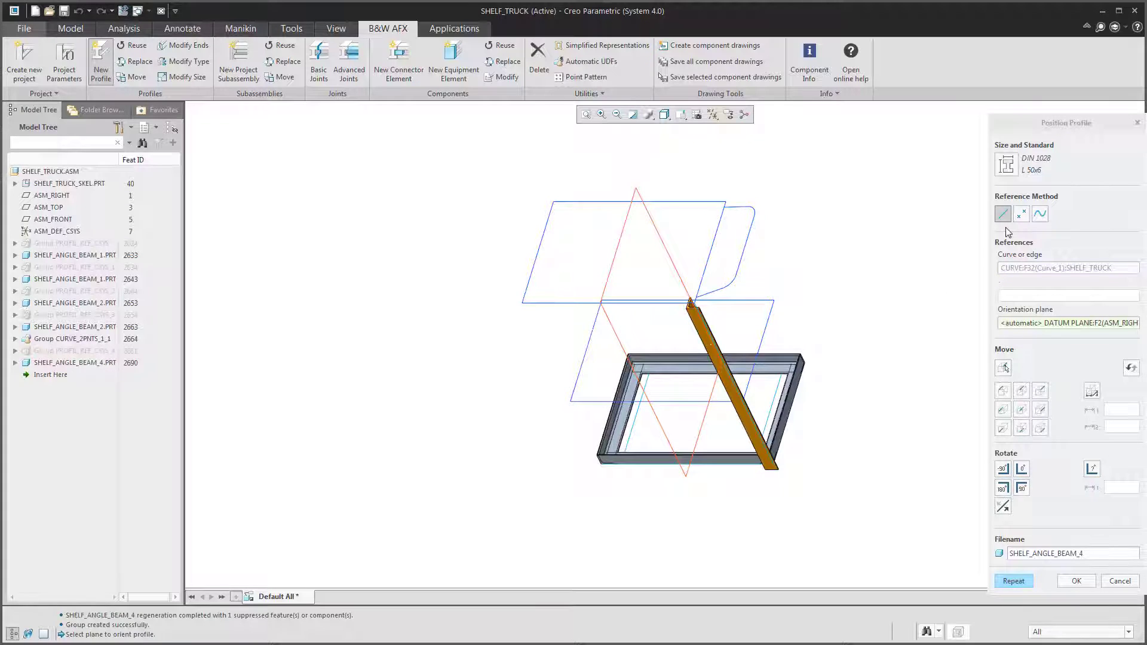
pyautogui.click(1023, 215)
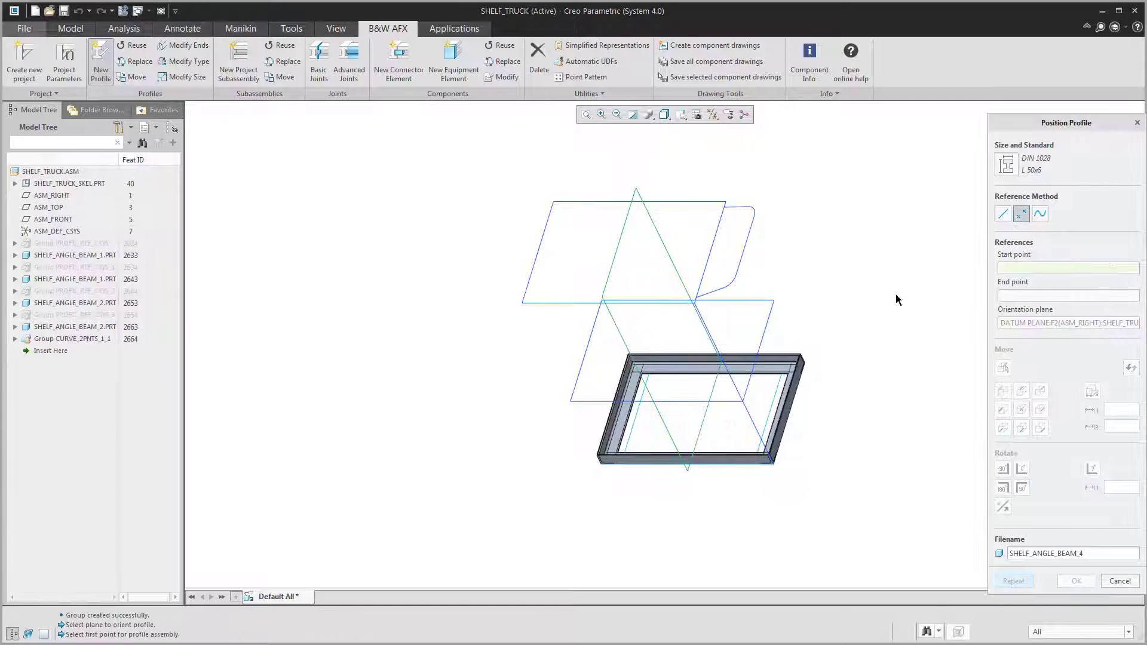
pyautogui.click(694, 303)
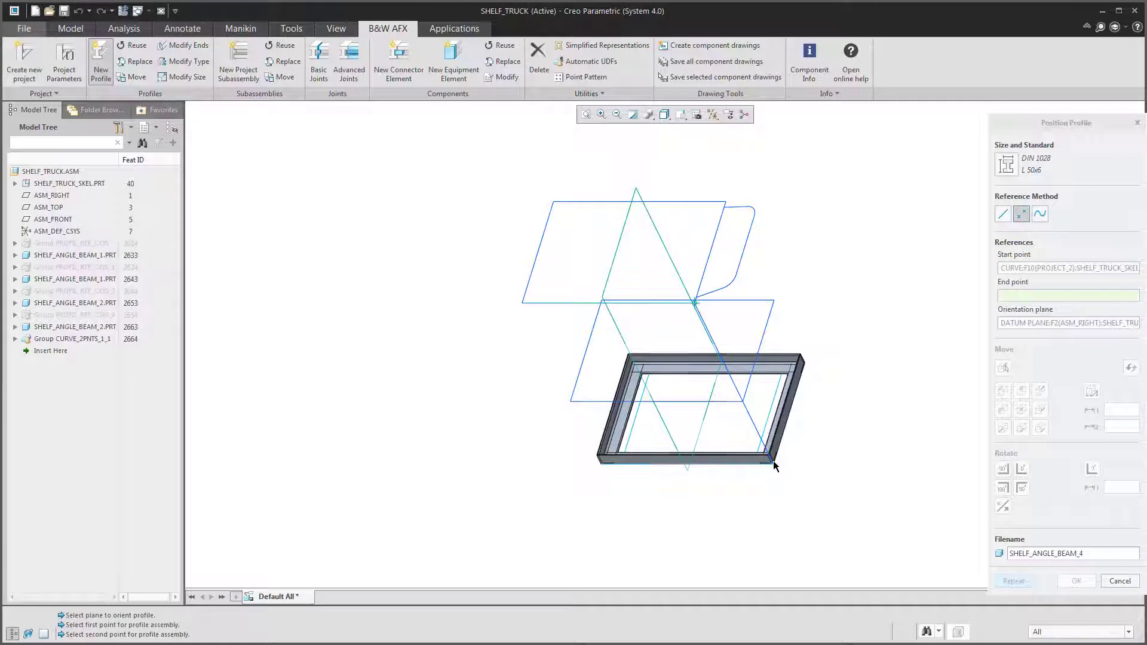
pyautogui.click(772, 462)
# - Try placing the angle beam on the bent handle curve, using its two end segments as start and end curves
pyautogui.click(1040, 214)
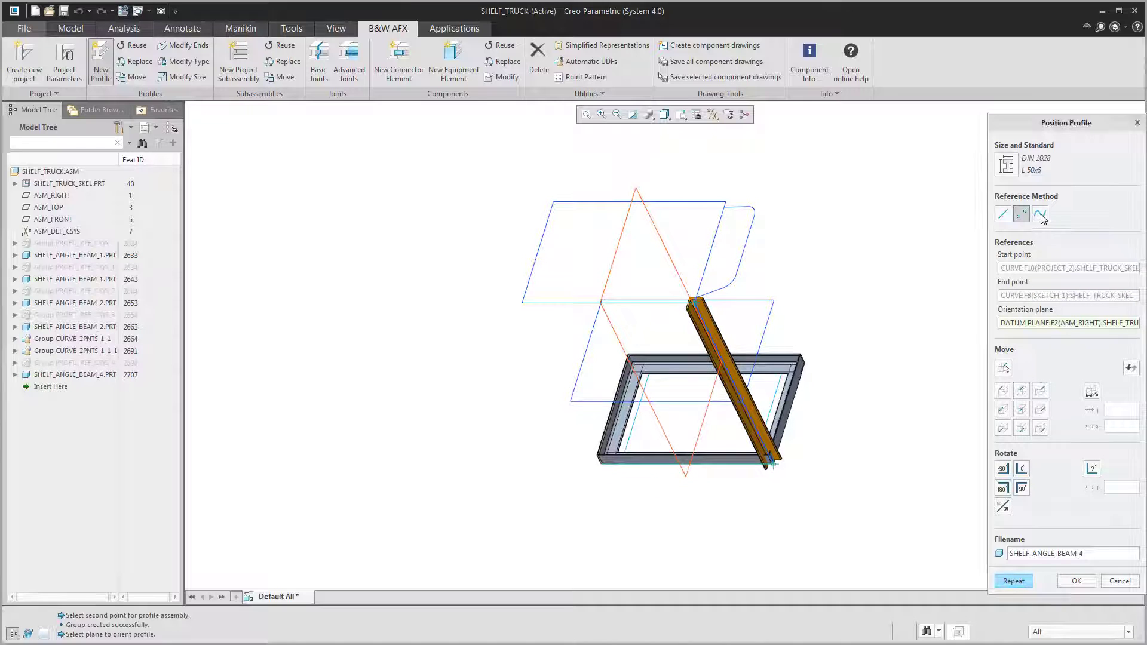
pyautogui.click(709, 292)
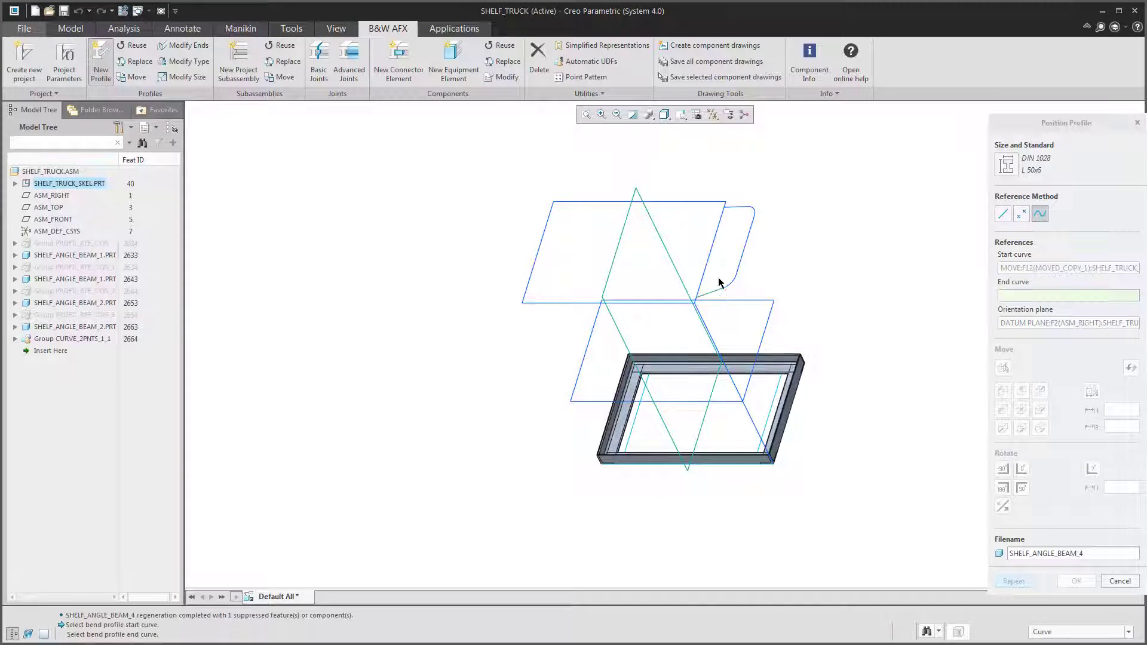
pyautogui.click(734, 211)
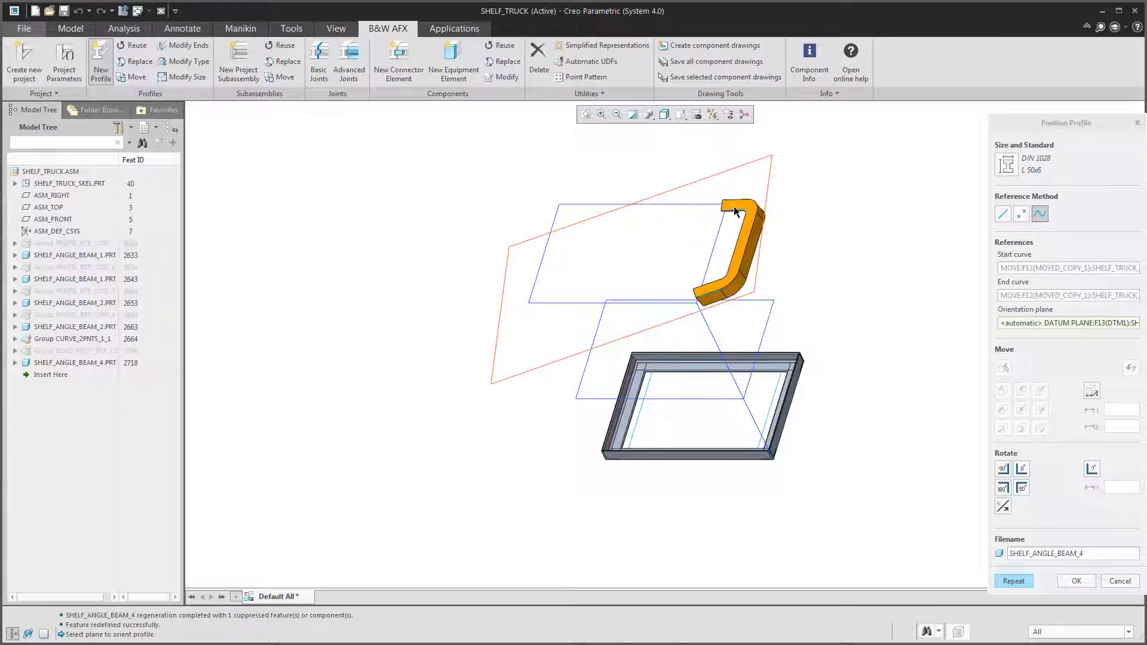
# - Place the angle beam on the skeleton's straight diagonal line, rotate it in 90° steps and shift it to its lower-right section reference
pyautogui.click(1007, 214)
pyautogui.click(708, 337)
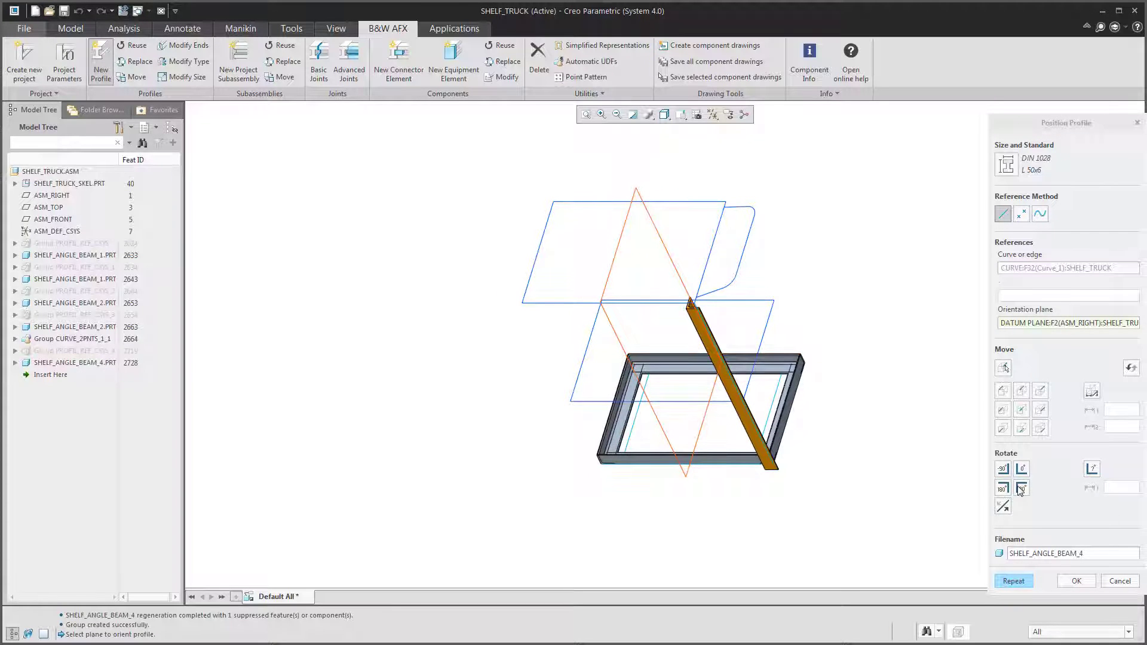
pyautogui.click(1021, 489)
pyautogui.click(1022, 489)
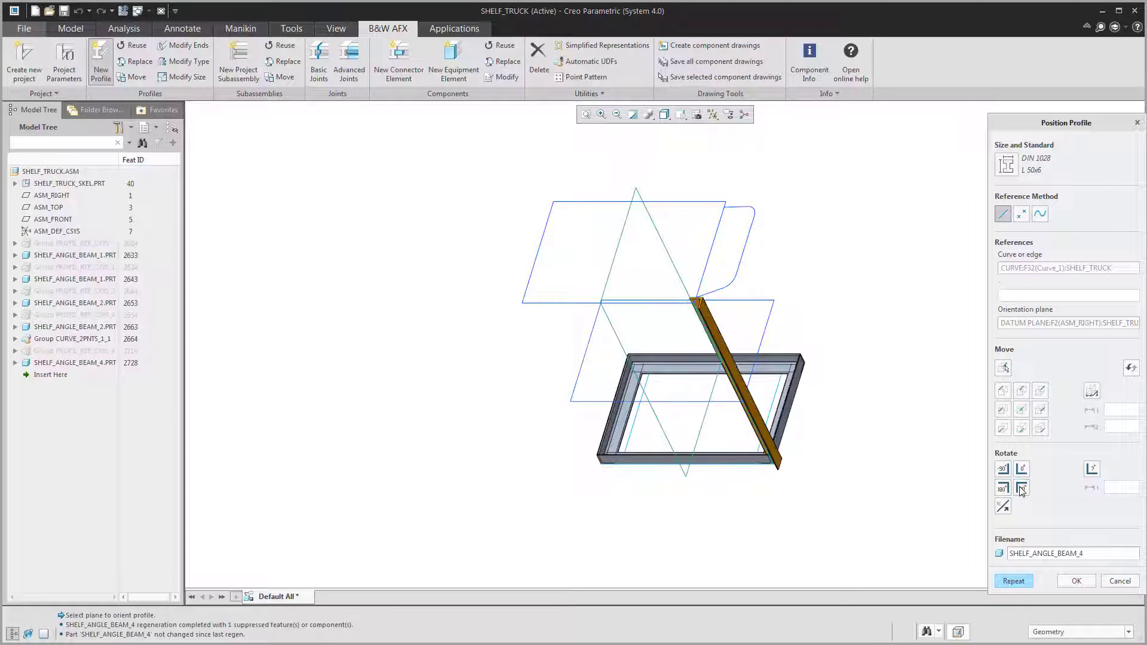
pyautogui.click(1040, 428)
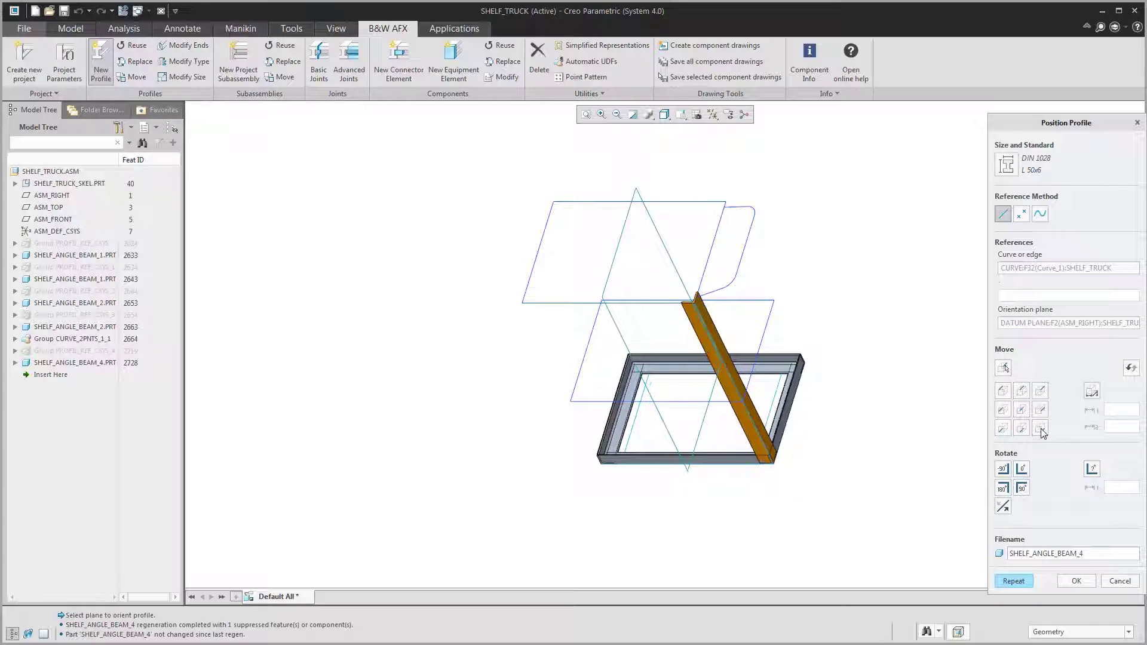
pyautogui.click(1077, 581)
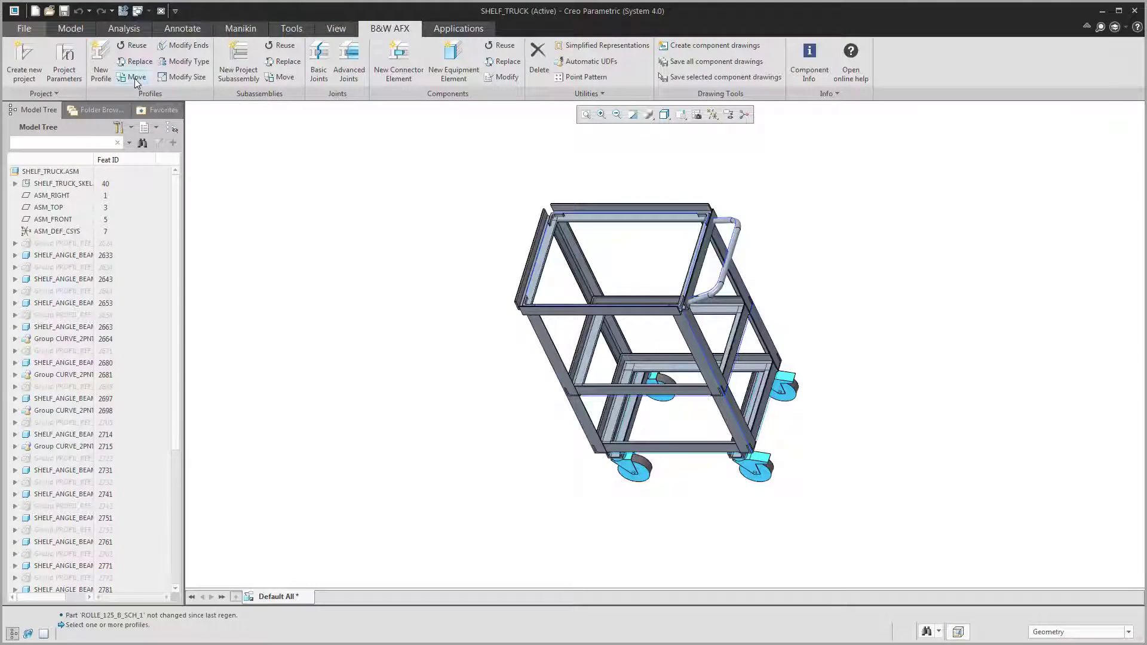
# - Move the four angle beams of the truck's top frame together to their top-middle section reference
pyautogui.click(136, 78)
pyautogui.scroll(-5, 745, 253)
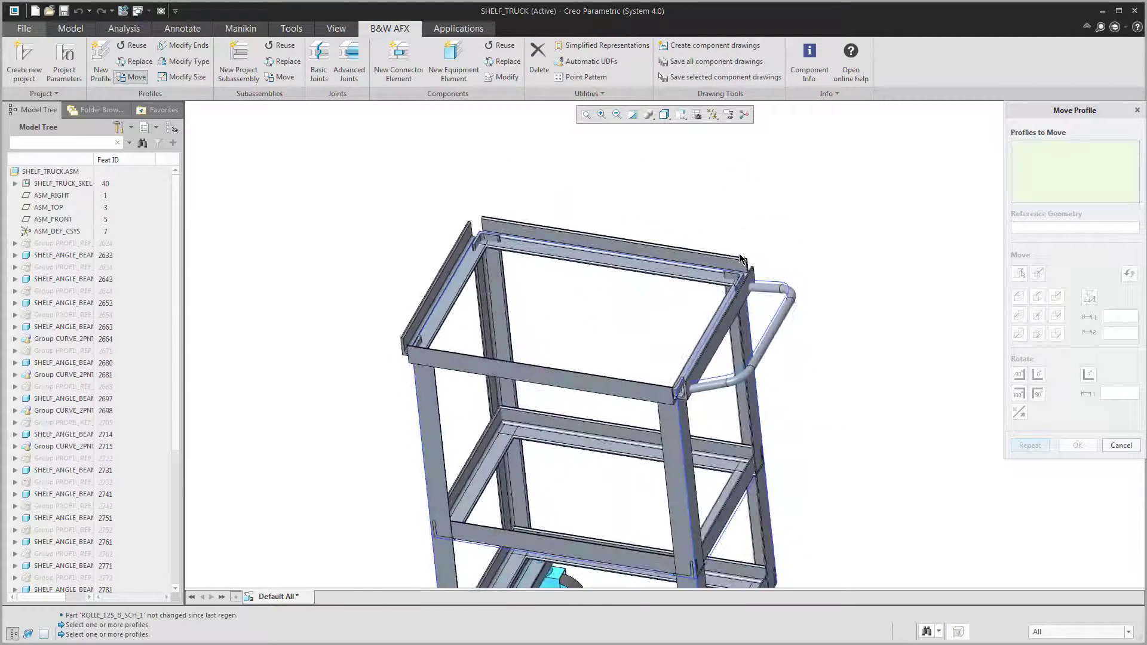
pyautogui.scroll(-2, 740, 258)
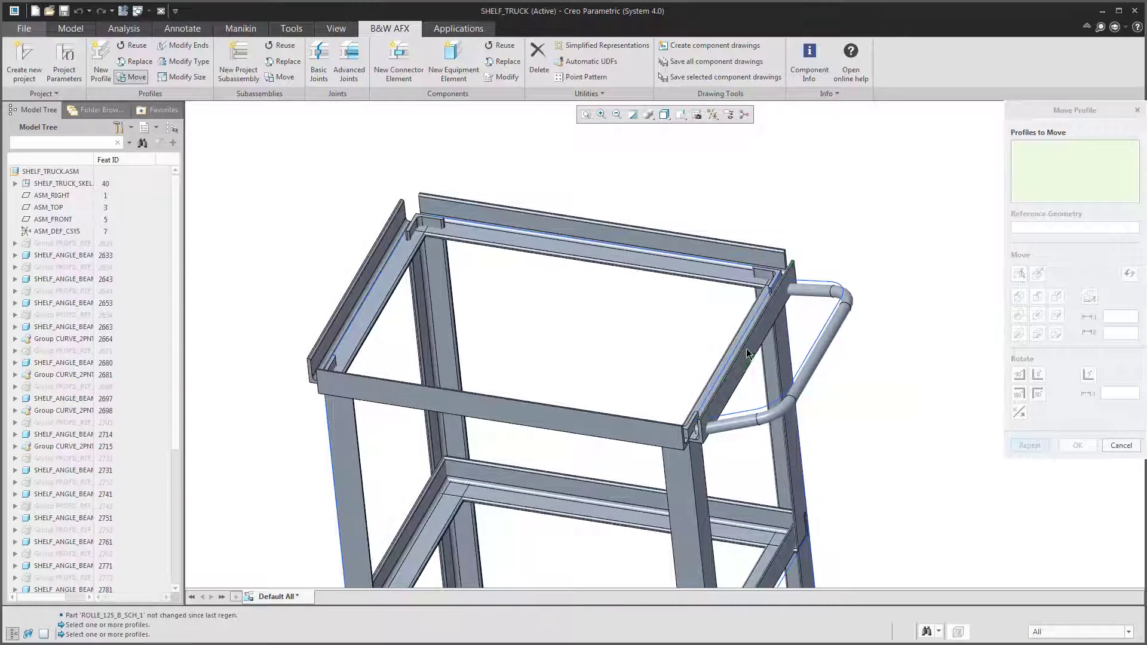
pyautogui.click(734, 354)
pyautogui.click(691, 264)
pyautogui.click(394, 279)
pyautogui.click(502, 406)
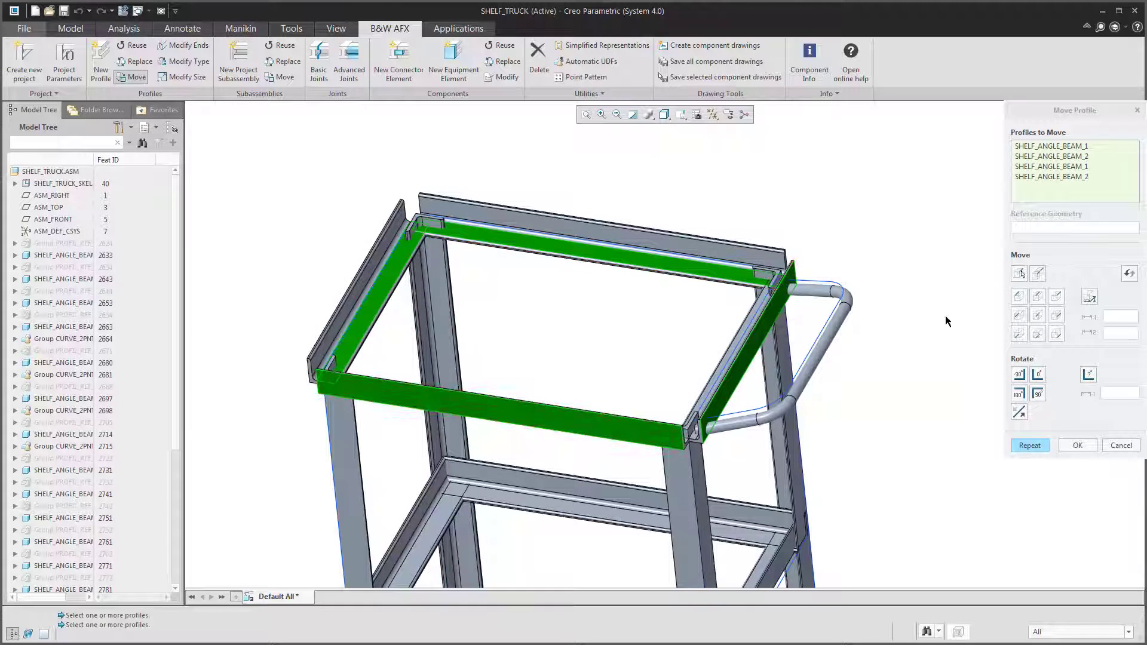
pyautogui.click(1039, 297)
pyautogui.click(1030, 445)
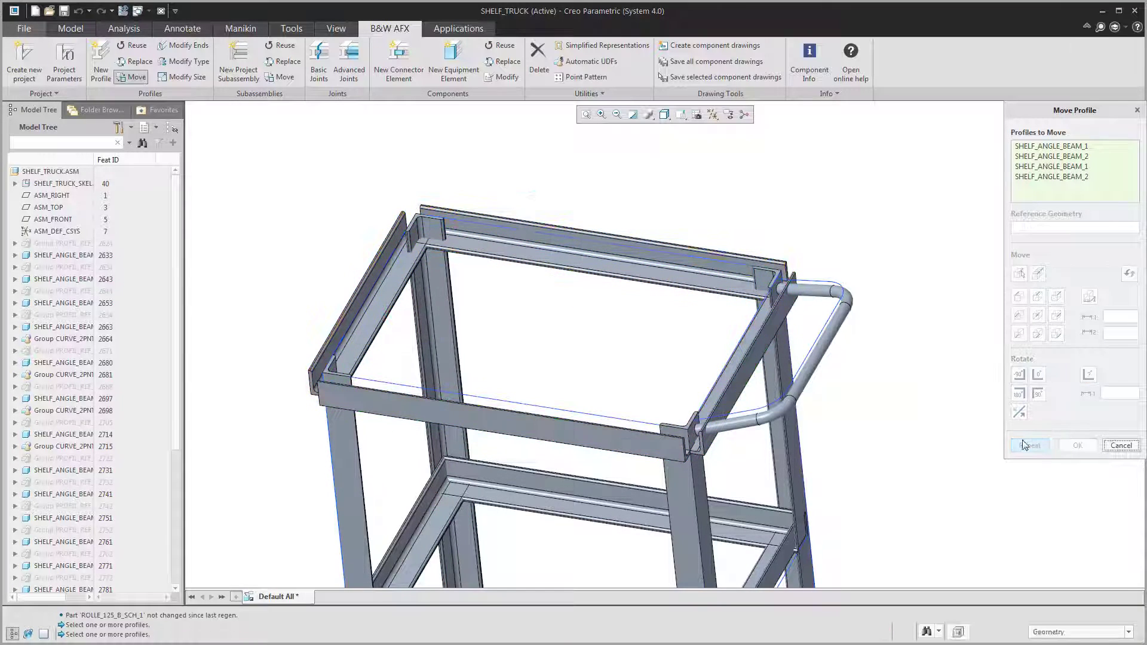
# - Move the handle-side beam of the top frame onto reference geometry picked at the adjacent corner
pyautogui.scroll(-5, 785, 281)
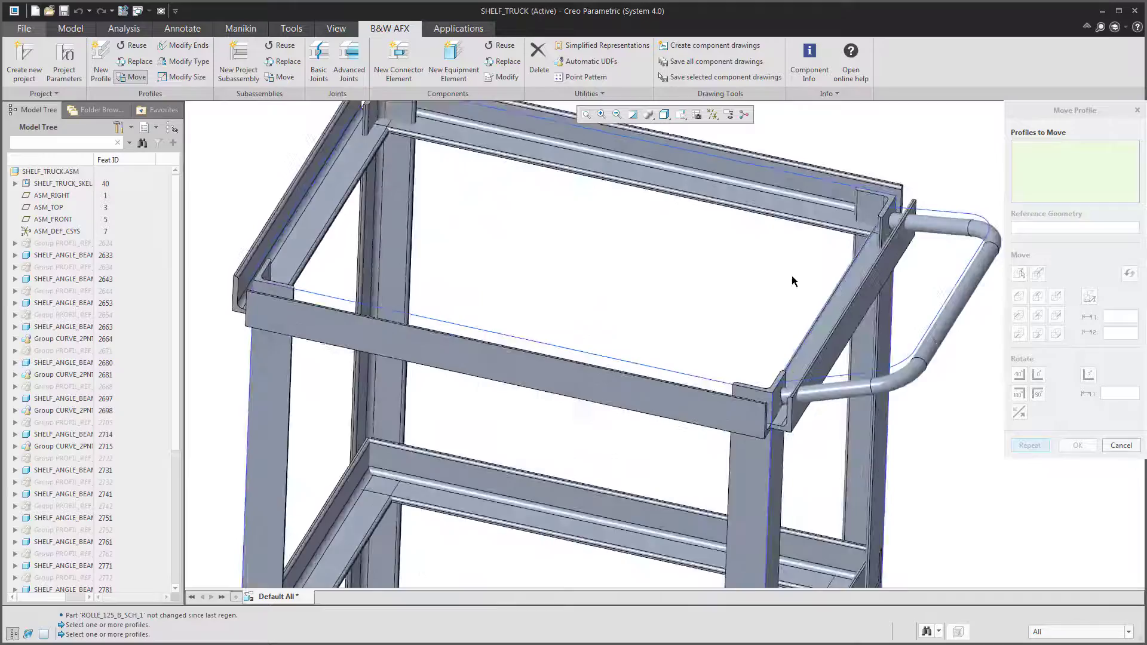
pyautogui.scroll(3, 813, 272)
pyautogui.click(825, 236)
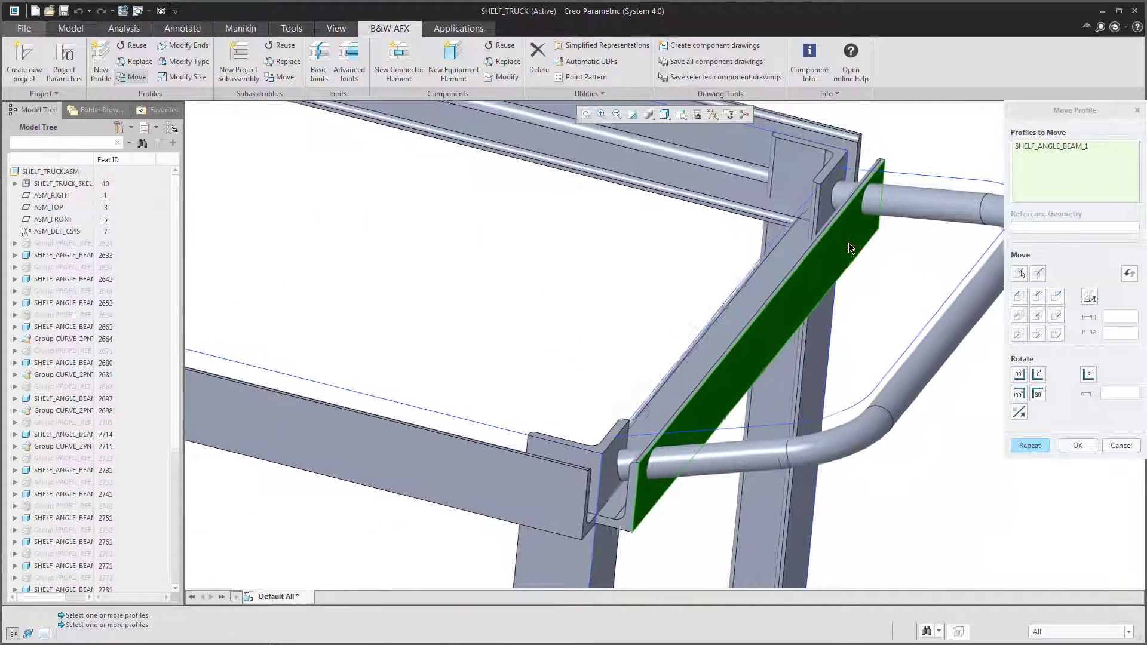
pyautogui.click(1037, 274)
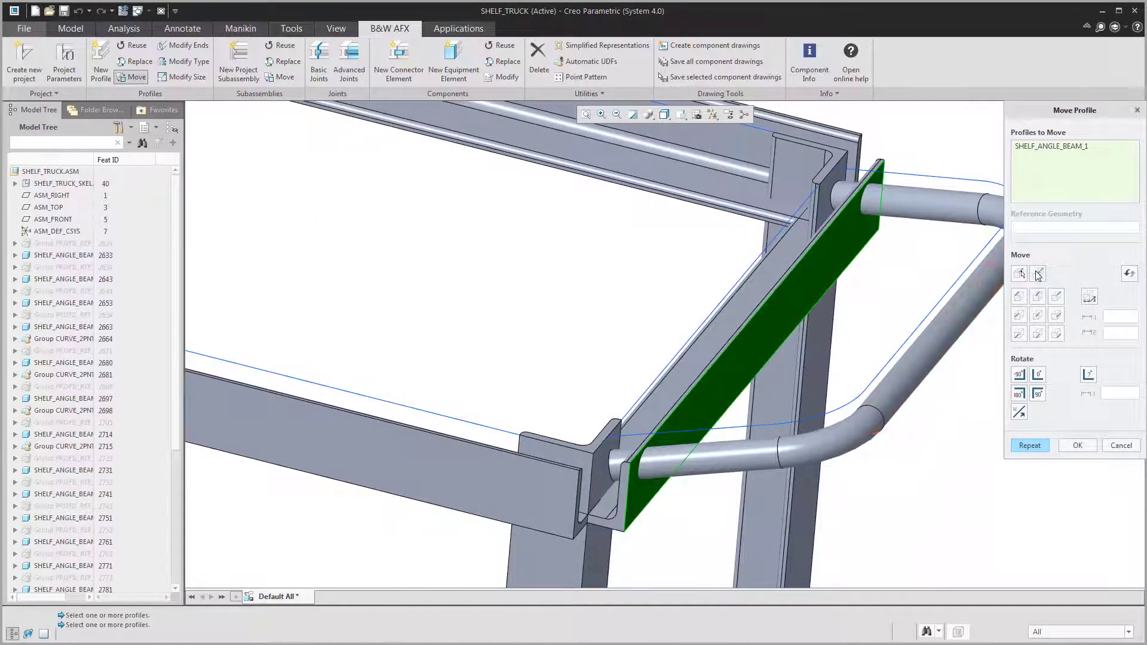
pyautogui.scroll(-5, 811, 203)
pyautogui.click(815, 192)
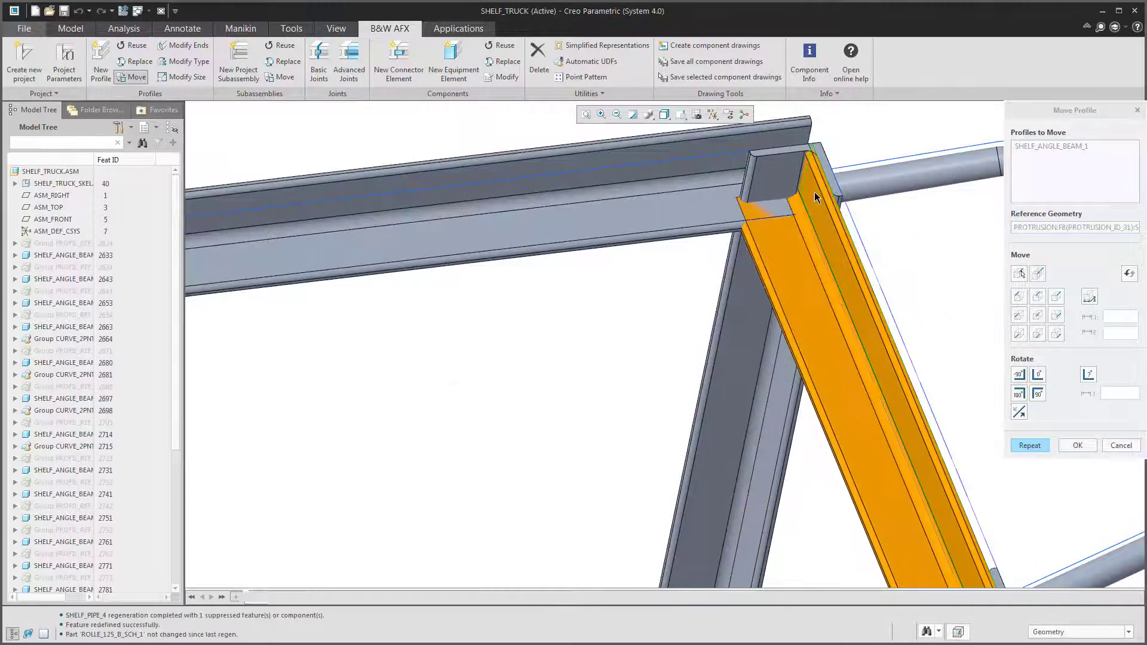
pyautogui.click(1030, 445)
# - Move the opposite short beam and one long beam of the top frame onto reference geometry at their corners
pyautogui.moveTo(908, 346); pyautogui.dragTo(587, 328, button='middle')
pyautogui.click(752, 231)
pyautogui.middleClick(752, 231)
pyautogui.click(760, 175)
pyautogui.middleClick(800, 453)
pyautogui.click(801, 453)
pyautogui.middleClick(801, 452)
pyautogui.click(817, 318)
pyautogui.middleClick(816, 318)
# - Move the remaining long beam of the top frame onto corner reference geometry and finish moving profiles
pyautogui.scroll(3, 328, 289)
pyautogui.click(328, 289)
pyautogui.scroll(3, 588, 328)
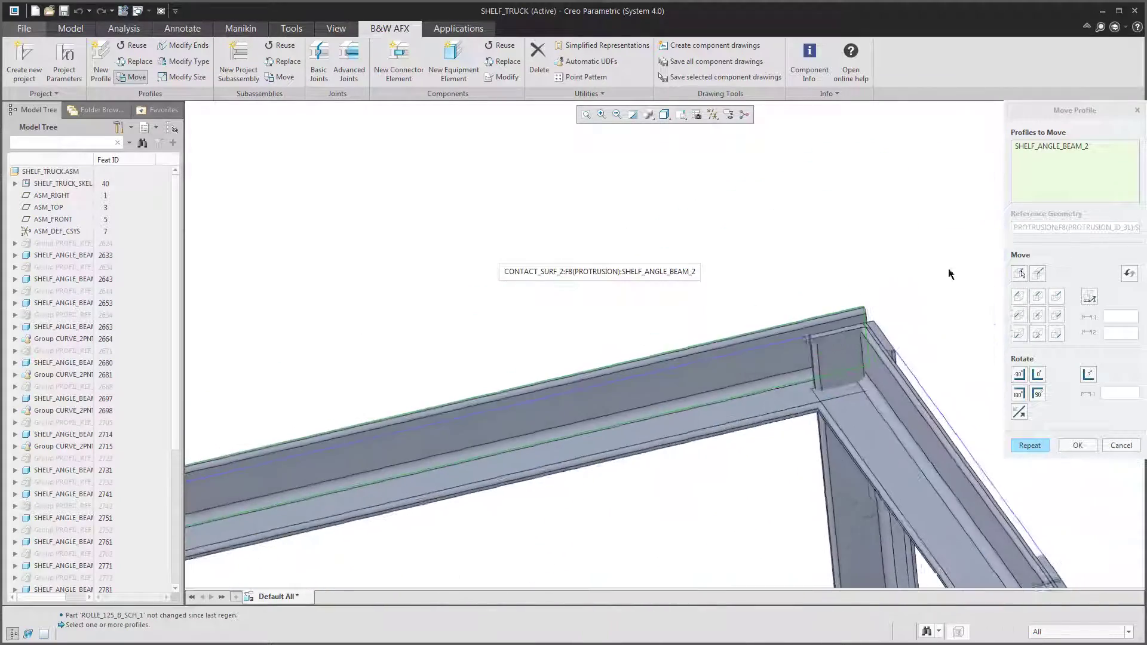
pyautogui.click(1039, 274)
pyautogui.click(902, 369)
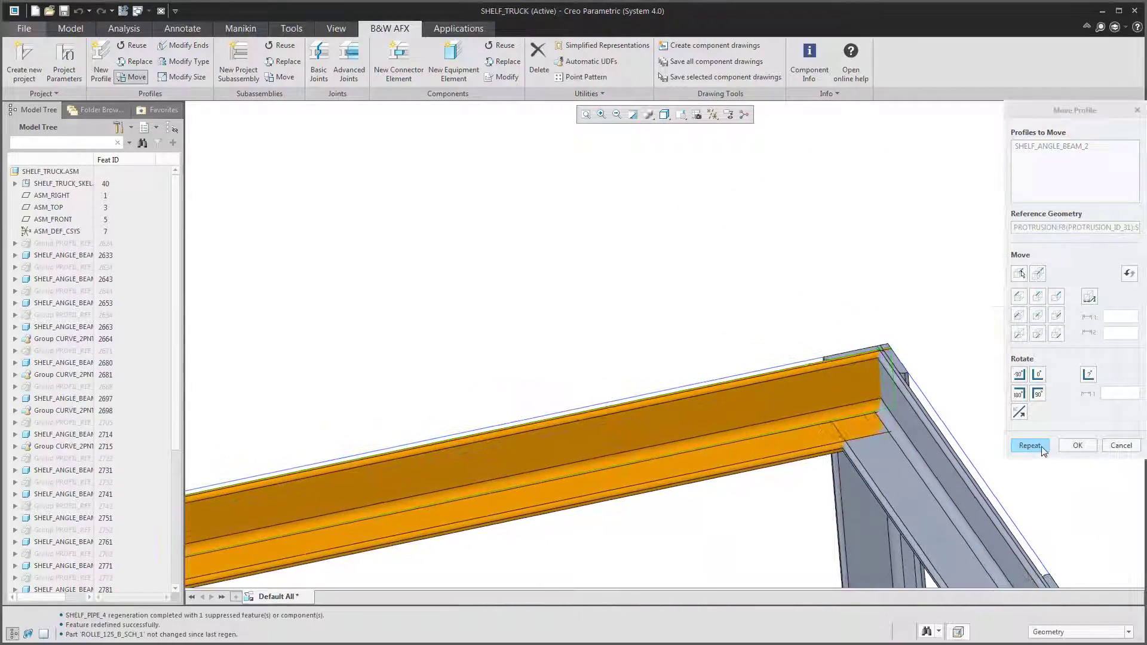
pyautogui.click(1061, 443)
# - Join both ends of the short and rear long beams at the top frame's rear corner away from the handle, using the fourth both-ends joint type
pyautogui.scroll(-5, 905, 371)
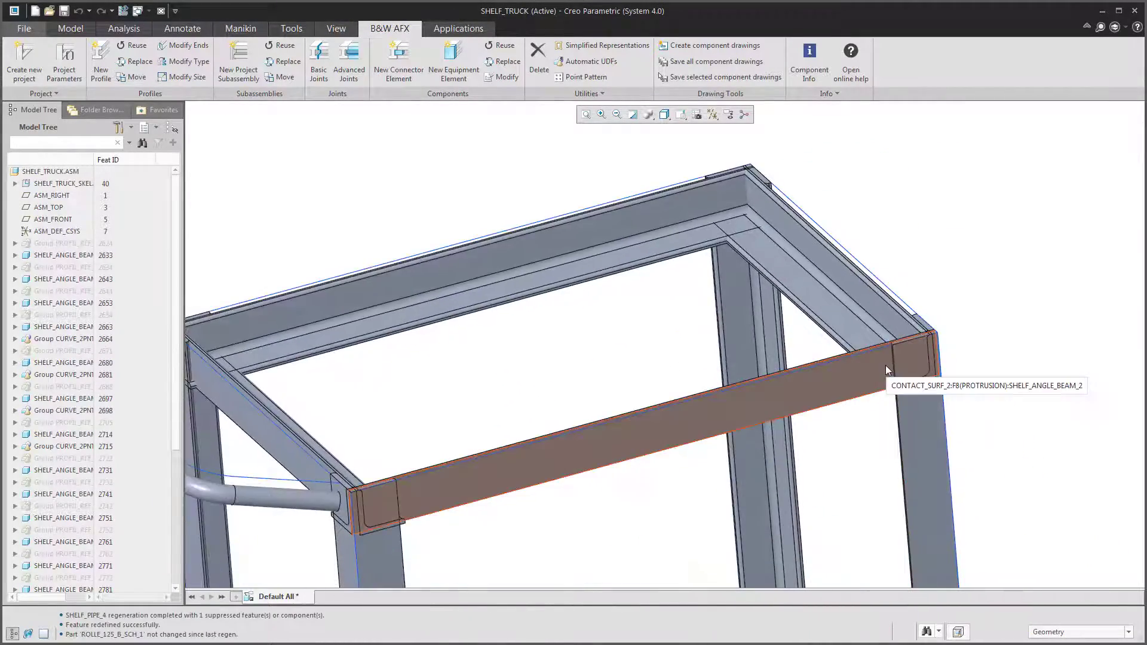
pyautogui.hotkey('ctrl', 'd')
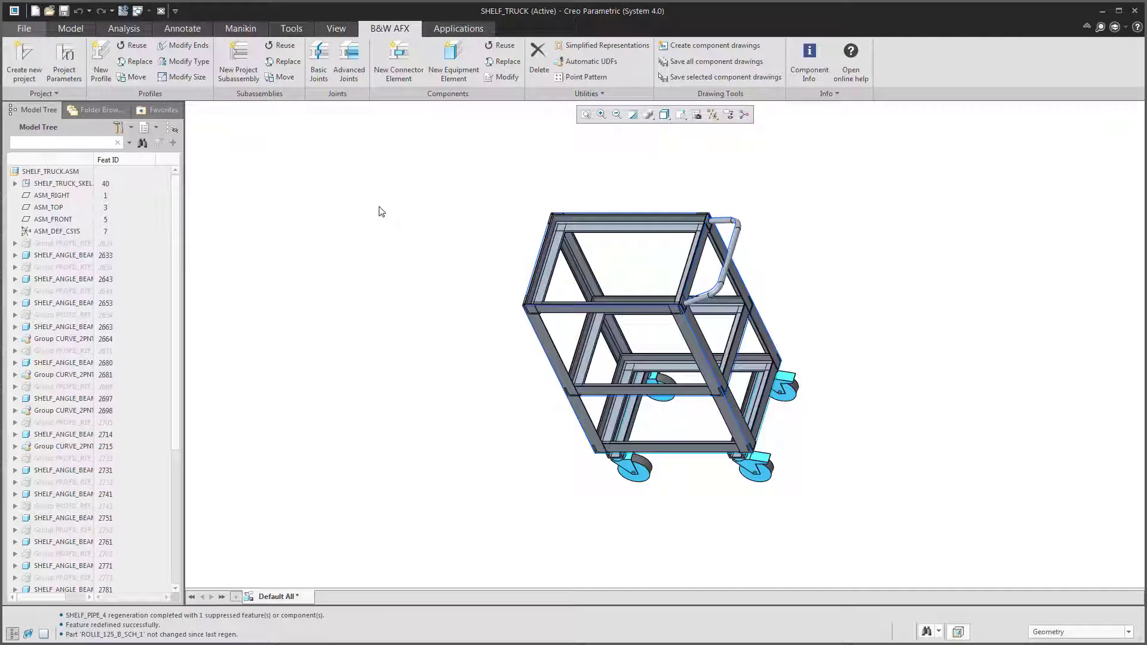
pyautogui.click(319, 54)
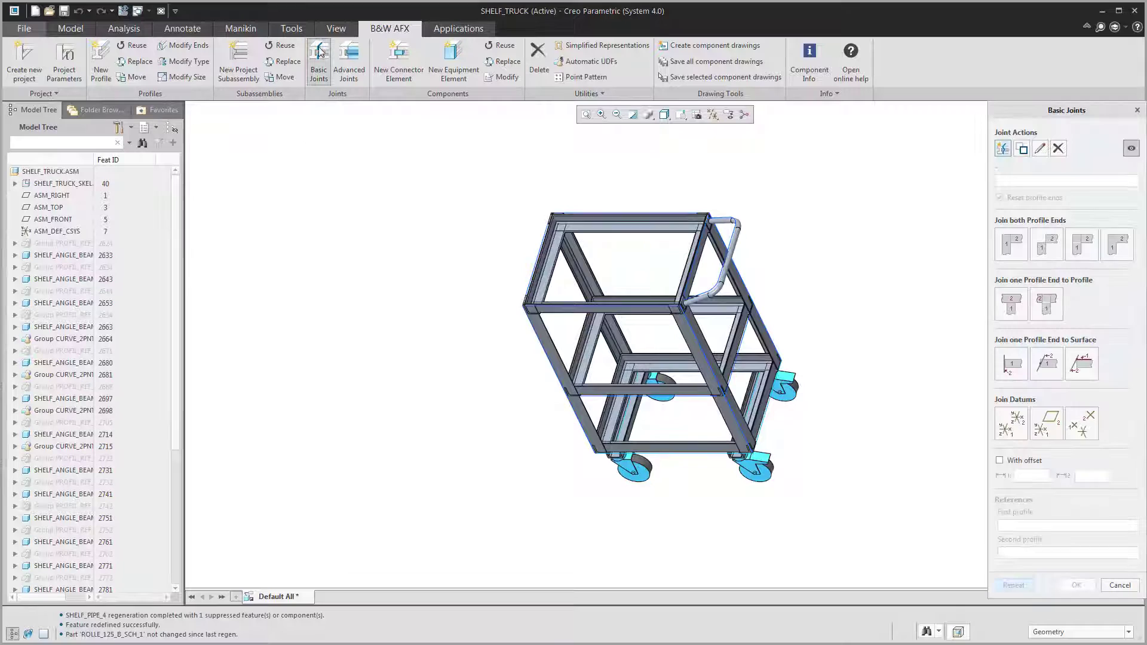
pyautogui.click(1117, 244)
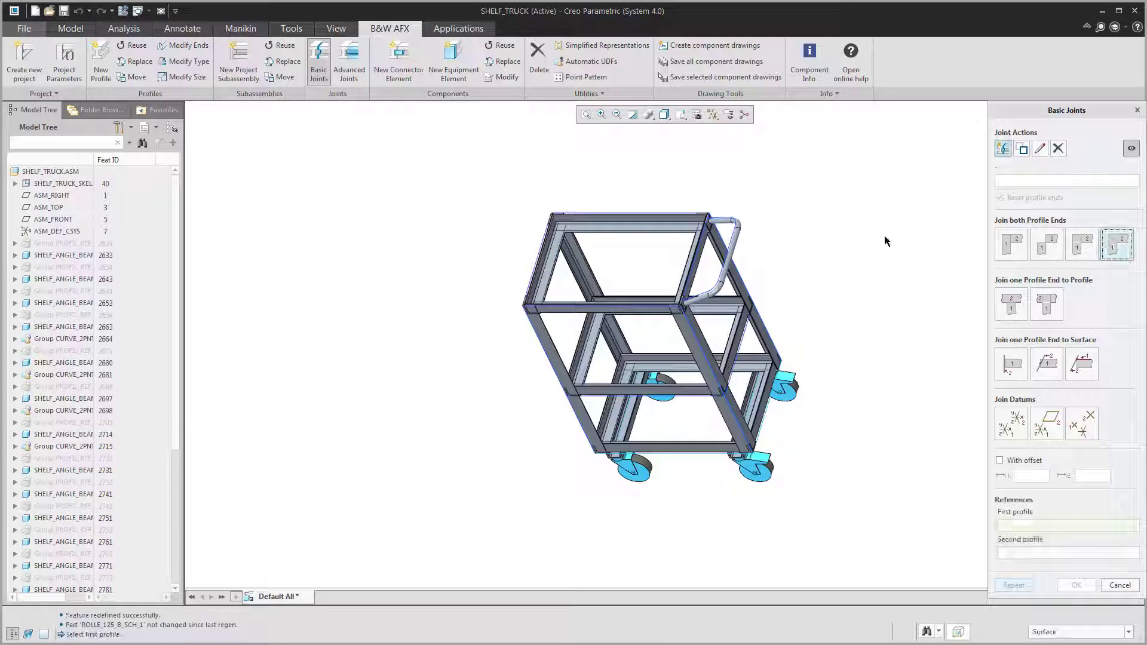
pyautogui.click(560, 233)
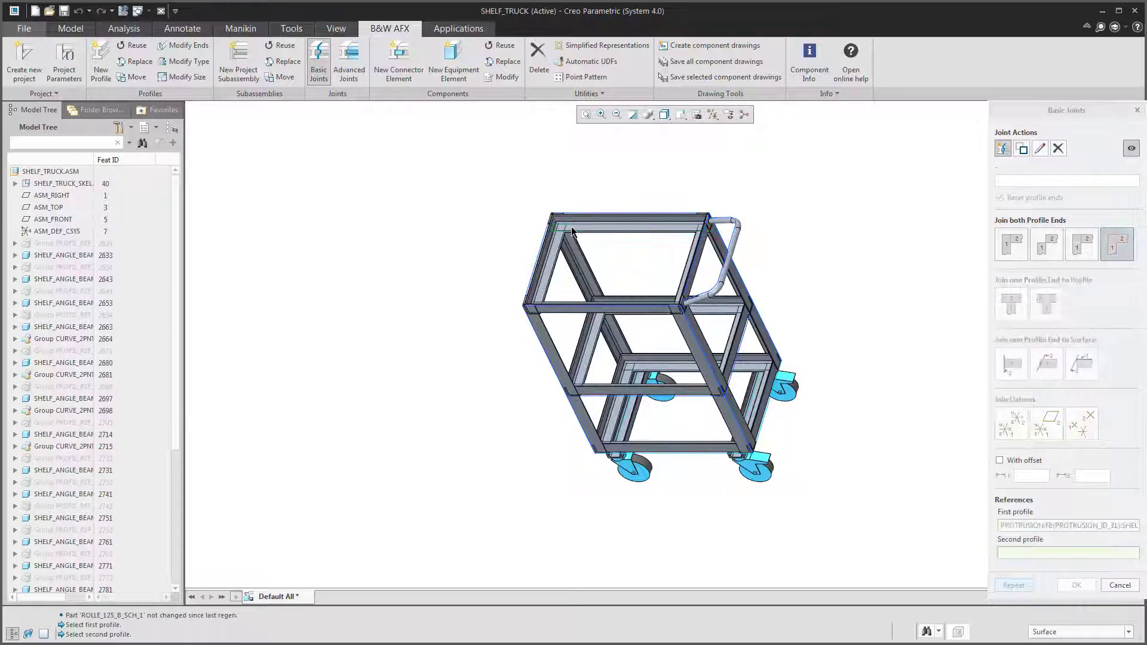
pyautogui.click(560, 241)
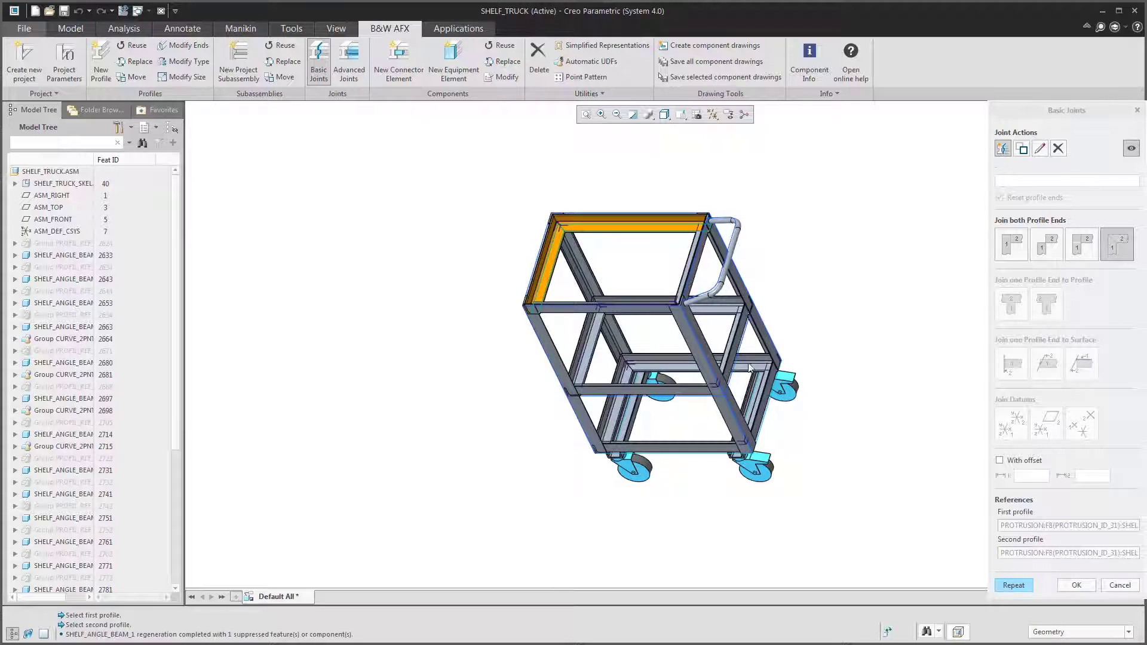
pyautogui.scroll(5, 547, 262)
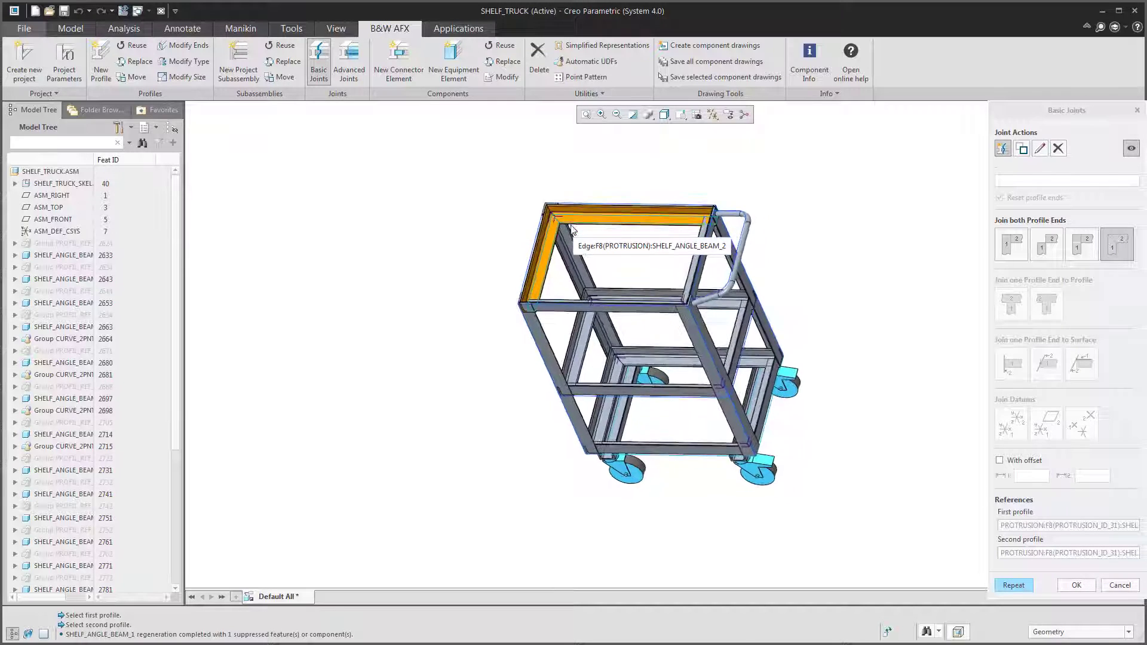
pyautogui.moveTo(549, 265); pyautogui.dragTo(538, 281, button='middle')
pyautogui.middleClick(538, 280)
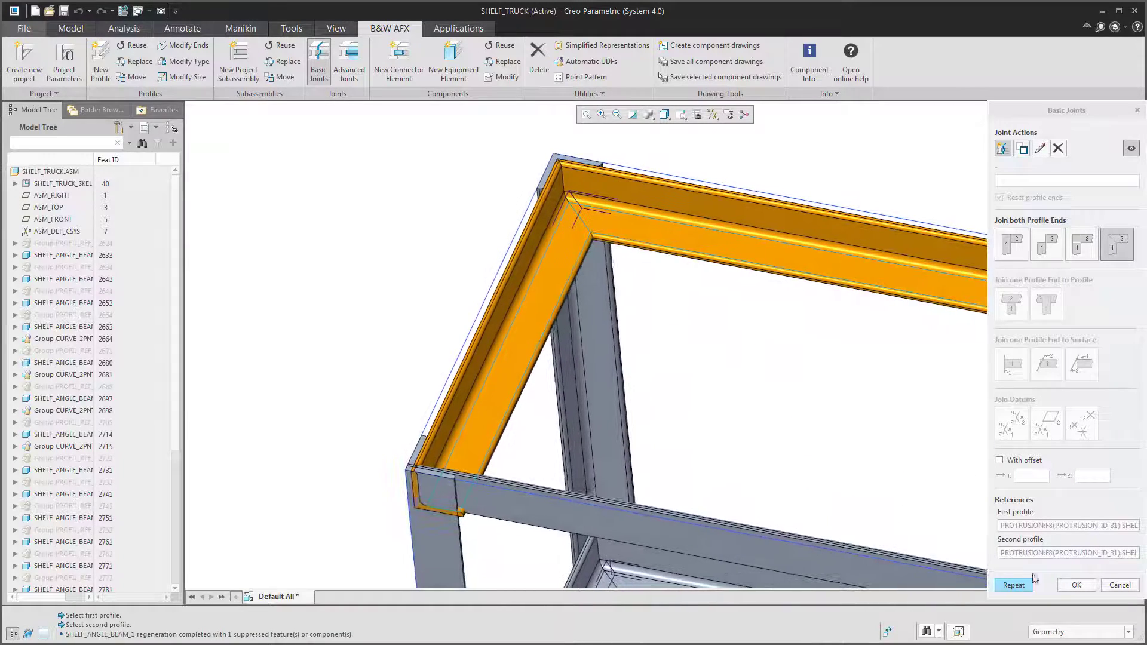
# - Join the short and front long beams at the top frame's front corner away from the handle, using the fourth both-ends joint type
pyautogui.click(490, 482)
pyautogui.scroll(-3, 493, 466)
pyautogui.moveTo(493, 466); pyautogui.dragTo(496, 444, button='middle')
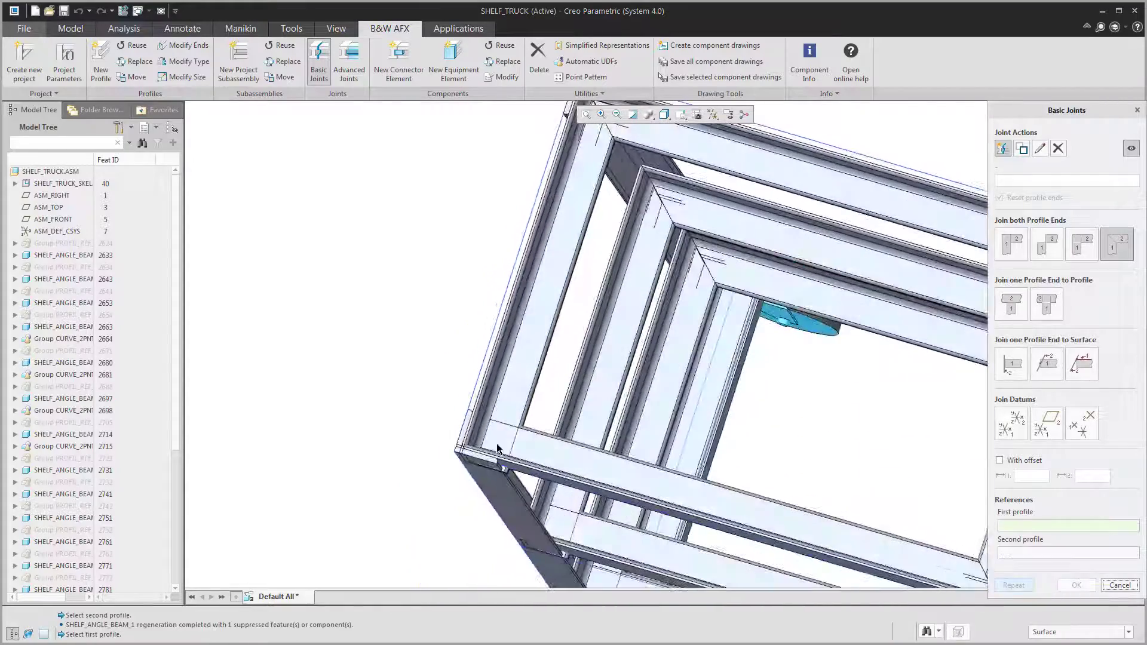
pyautogui.click(513, 418)
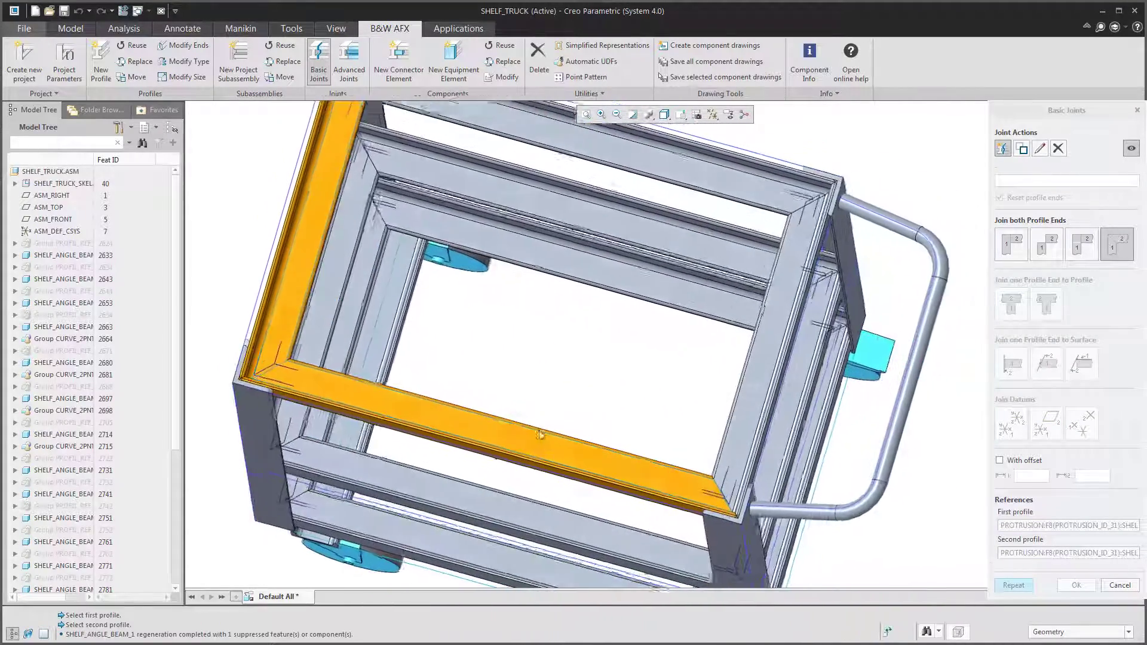
pyautogui.click(1079, 587)
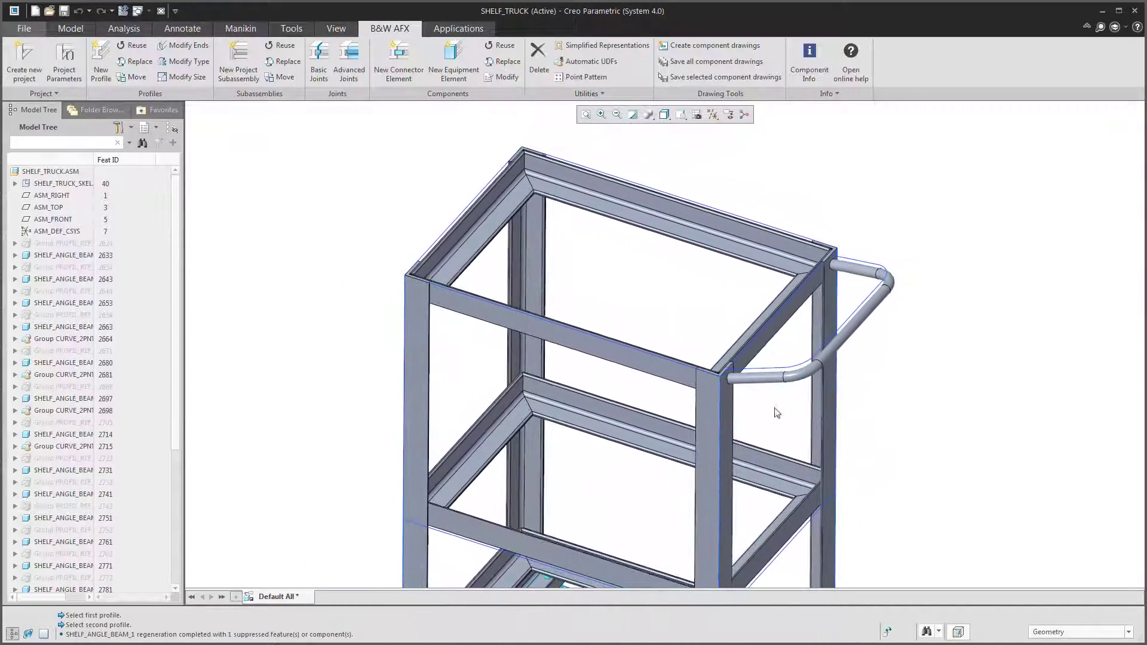
# - Start a new WELD PLATE connector from the NONSTANDARD group of STEEL CONSTRUCTION MM, with H 50, W 50 and T 10
pyautogui.click(418, 56)
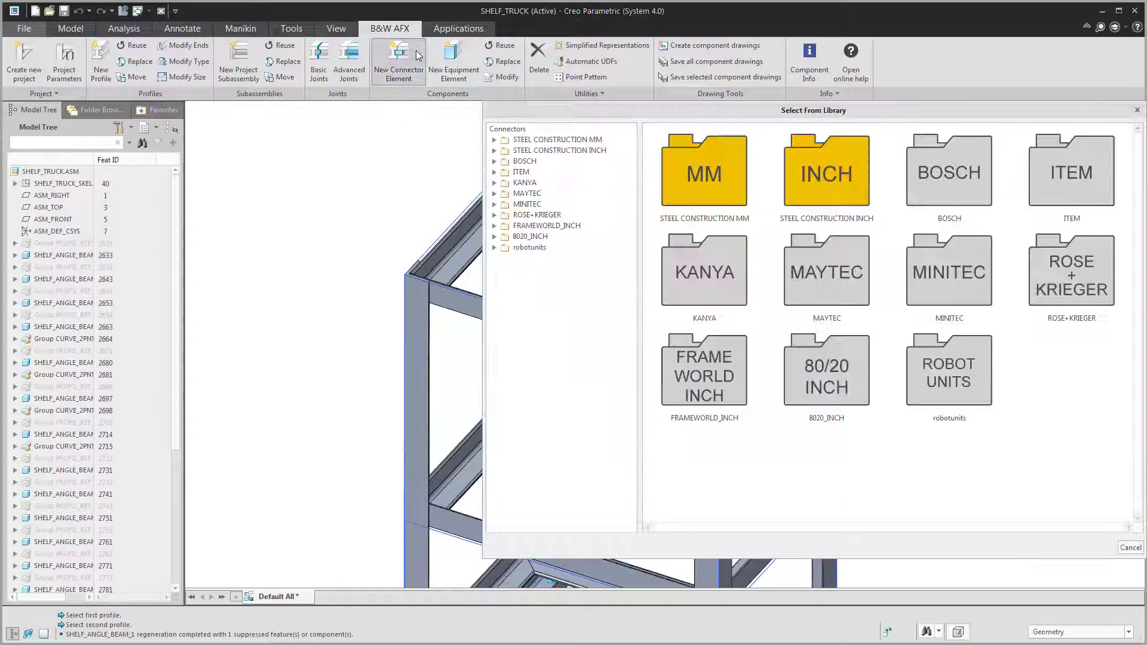
pyautogui.doubleClick(697, 153)
pyautogui.doubleClick(715, 201)
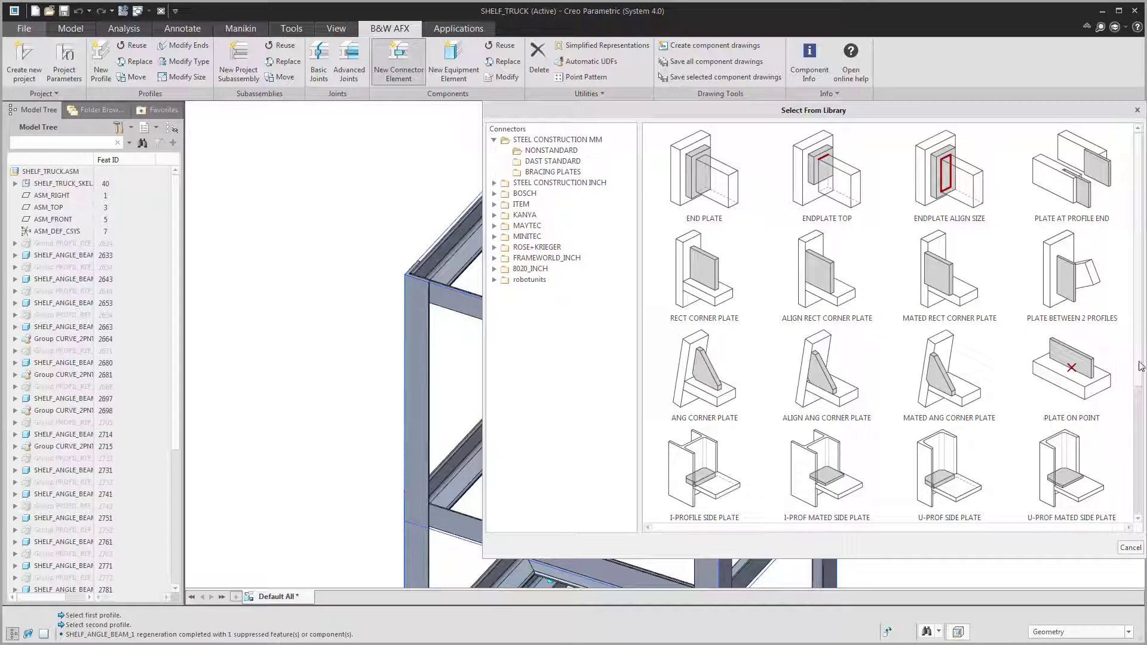
pyautogui.moveTo(1141, 366); pyautogui.dragTo(1142, 454)
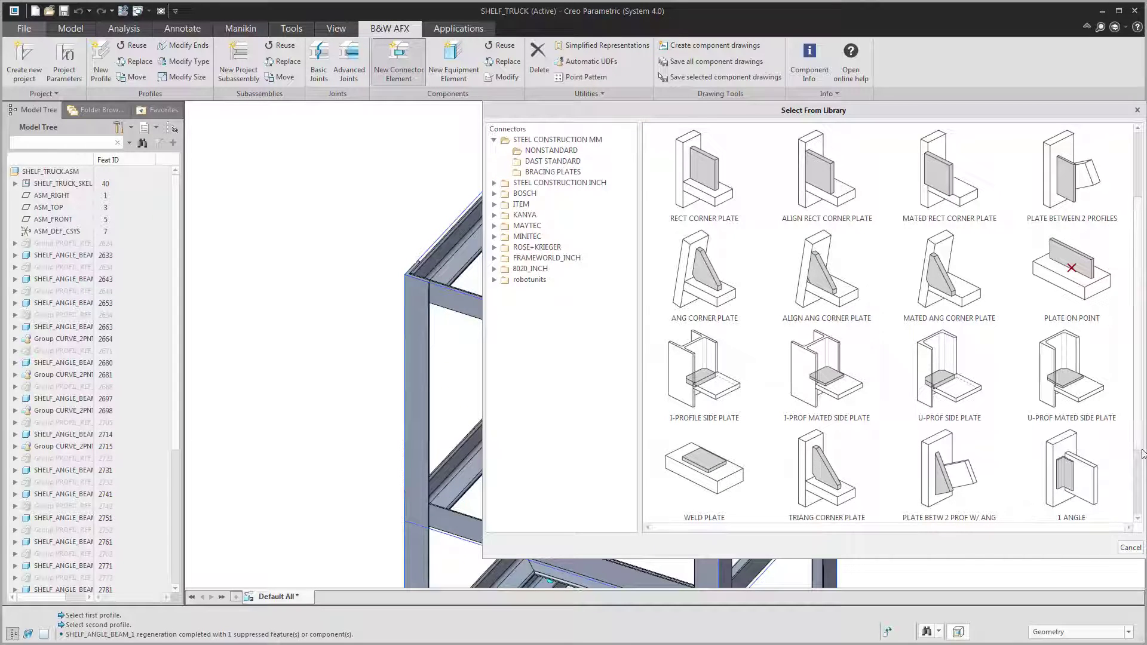
pyautogui.doubleClick(707, 481)
pyautogui.click(1023, 316)
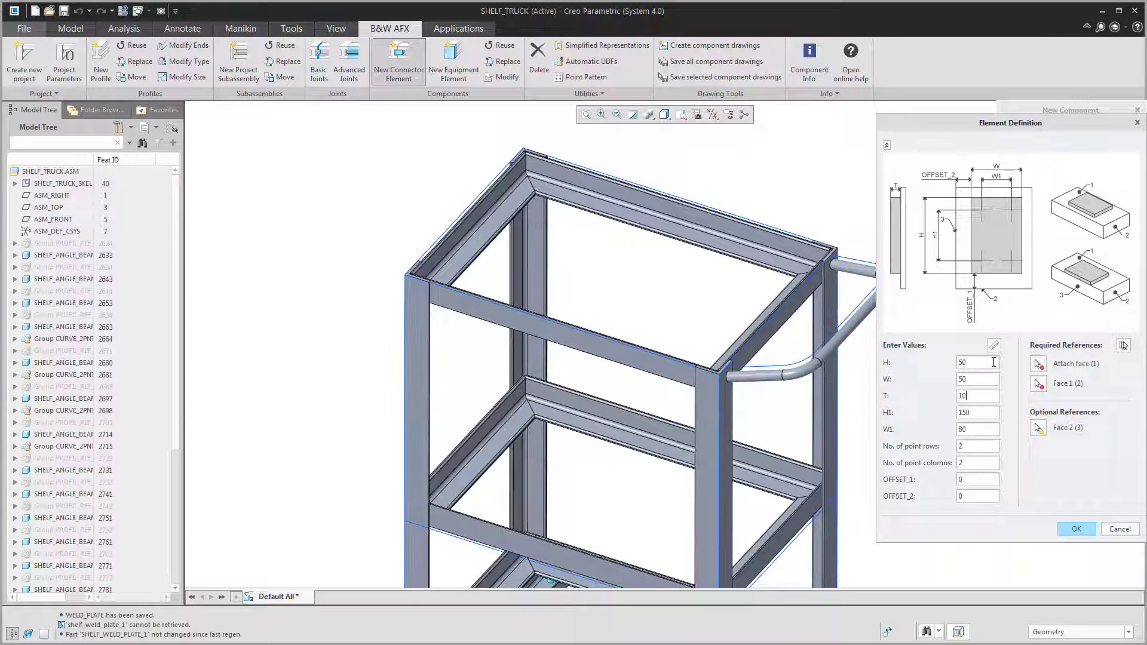
# - Place the weld plate on the handle-side upright's outer face as Attach face, with the upright's upper end surface as Face 1
pyautogui.scroll(-5, 812, 273)
pyautogui.moveTo(812, 273); pyautogui.dragTo(802, 286, button='middle')
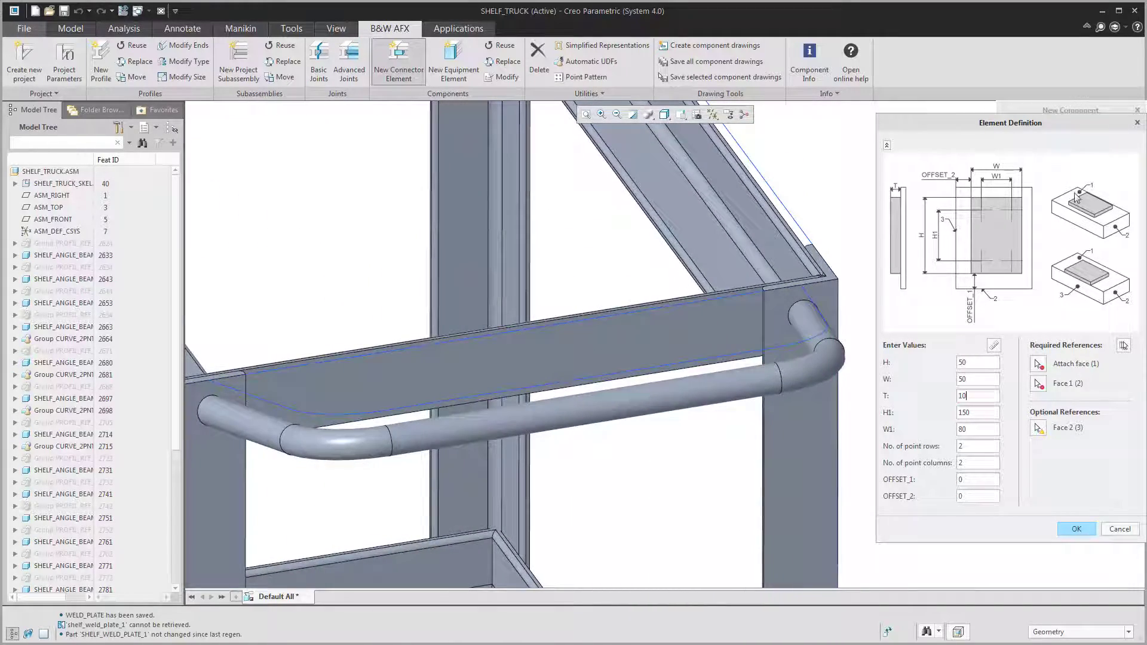
pyautogui.click(1041, 366)
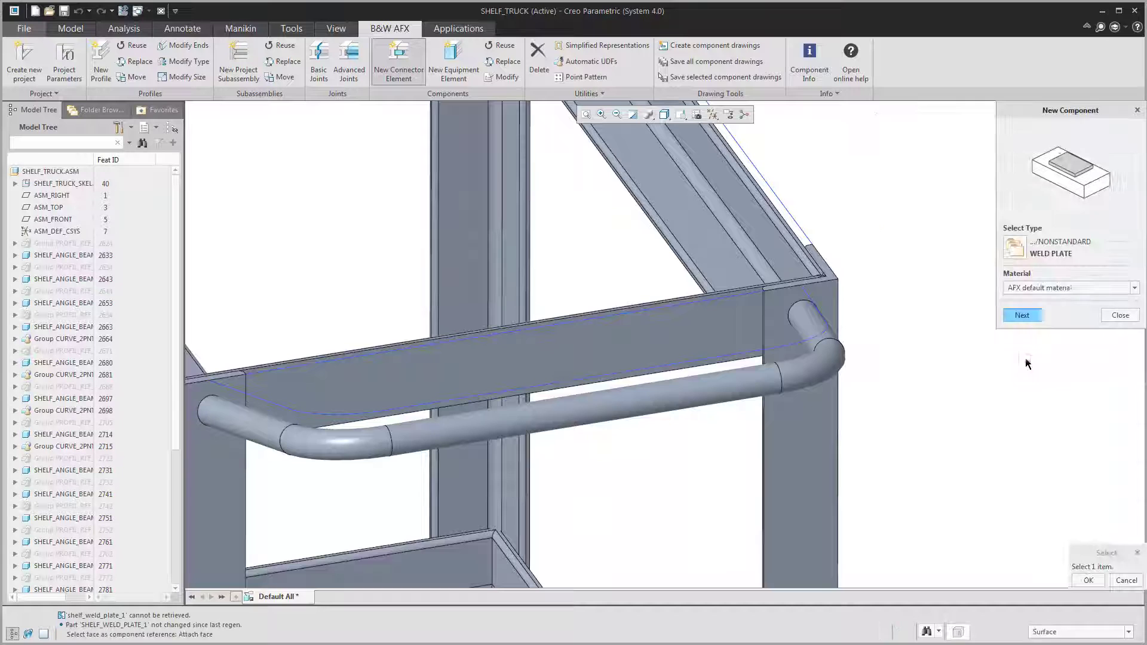
pyautogui.click(776, 307)
pyautogui.click(1038, 384)
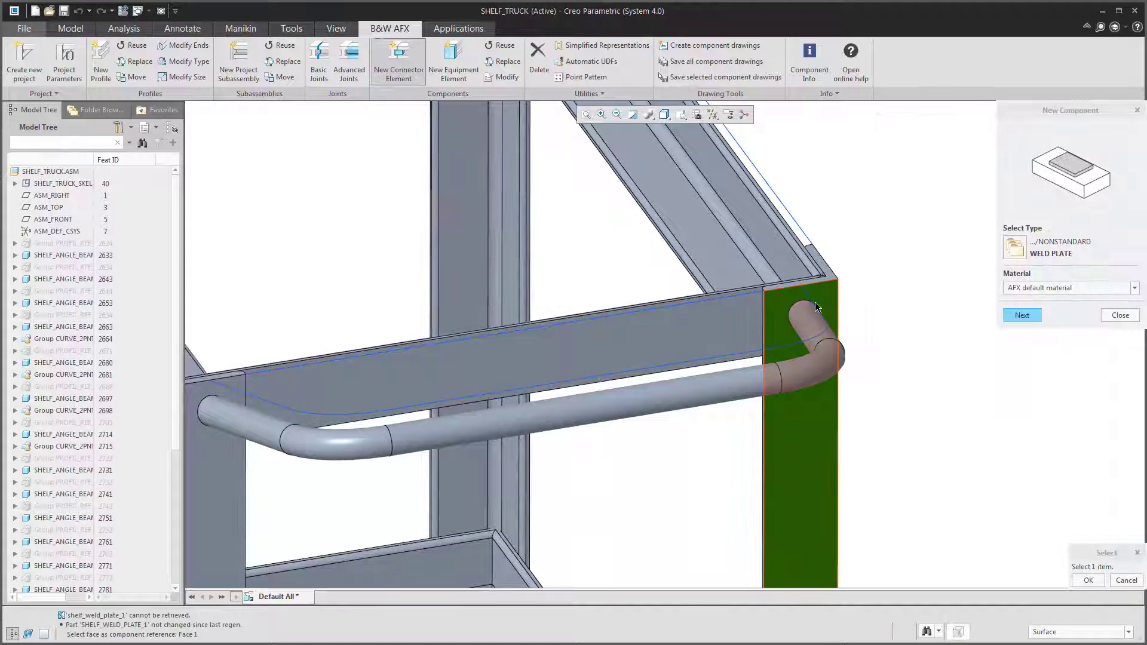
pyautogui.click(814, 260)
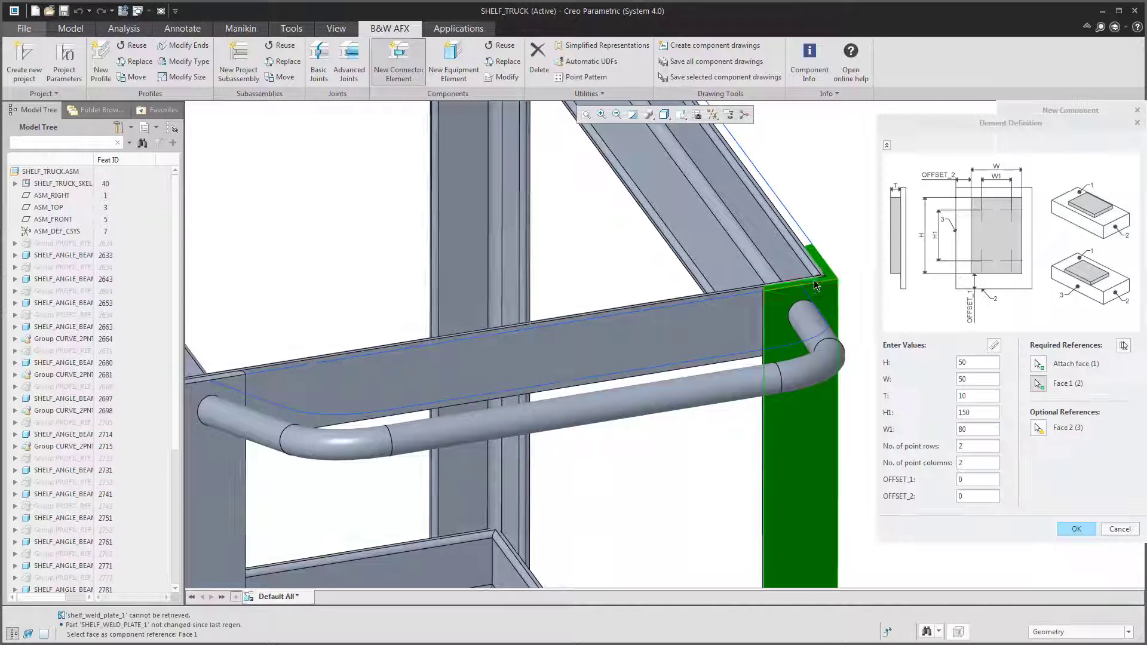
pyautogui.click(1075, 528)
# - Join the handle pipe's end to the weld plate's outer surface, using the first profile-end-to-surface joint type
pyautogui.moveTo(918, 375); pyautogui.dragTo(929, 352, button='middle')
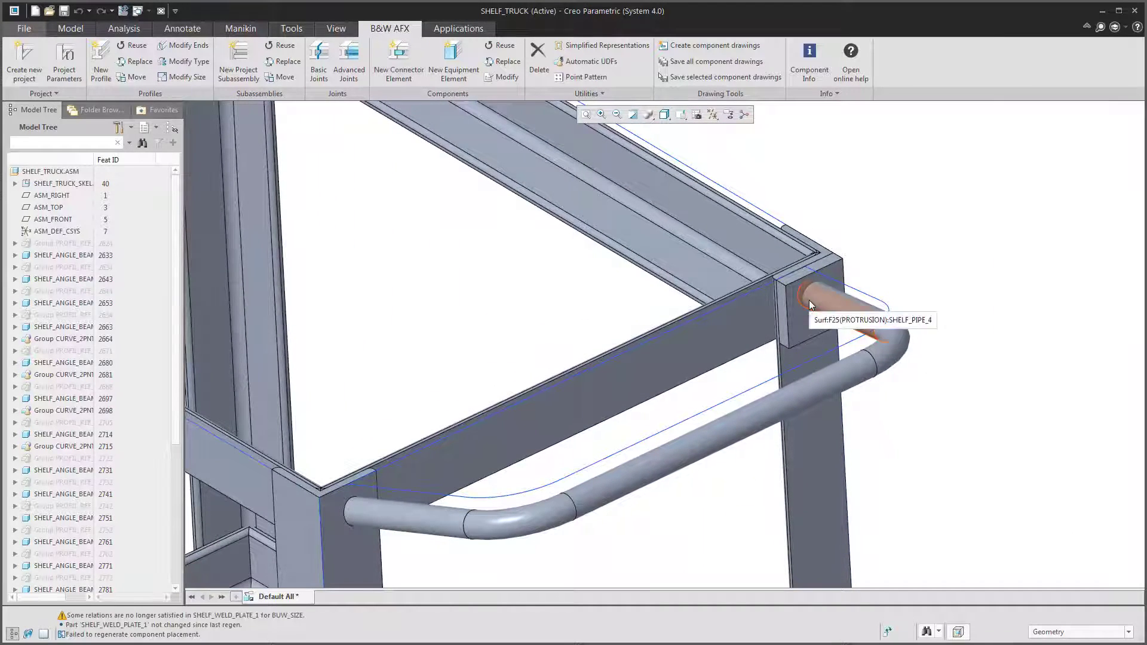
pyautogui.click(331, 57)
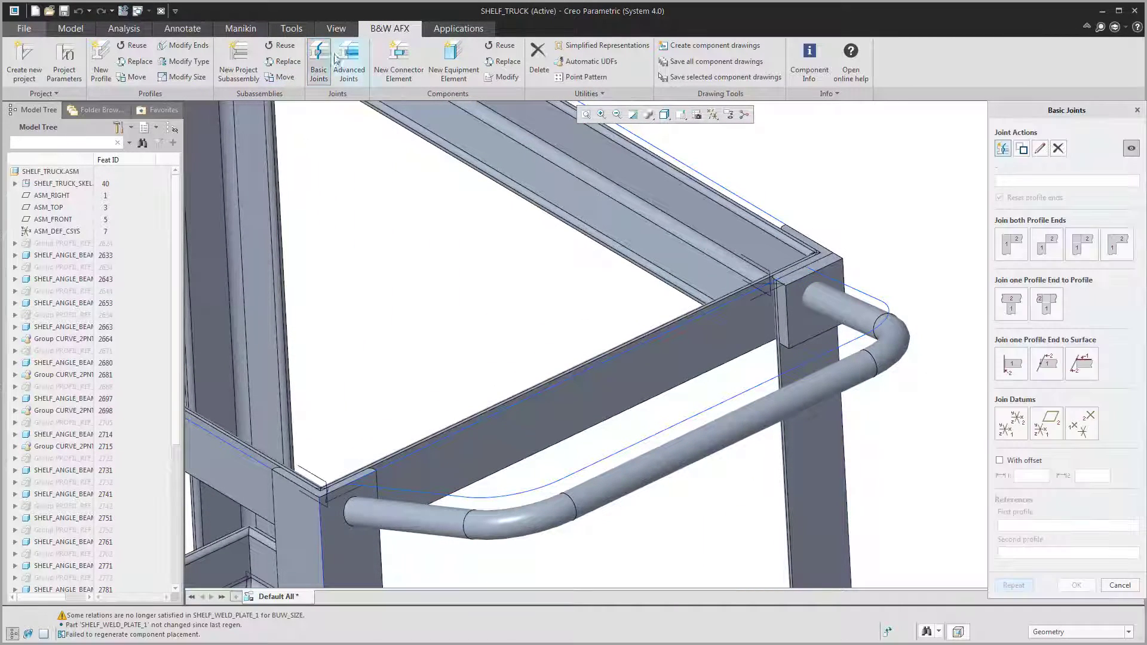
pyautogui.click(1012, 363)
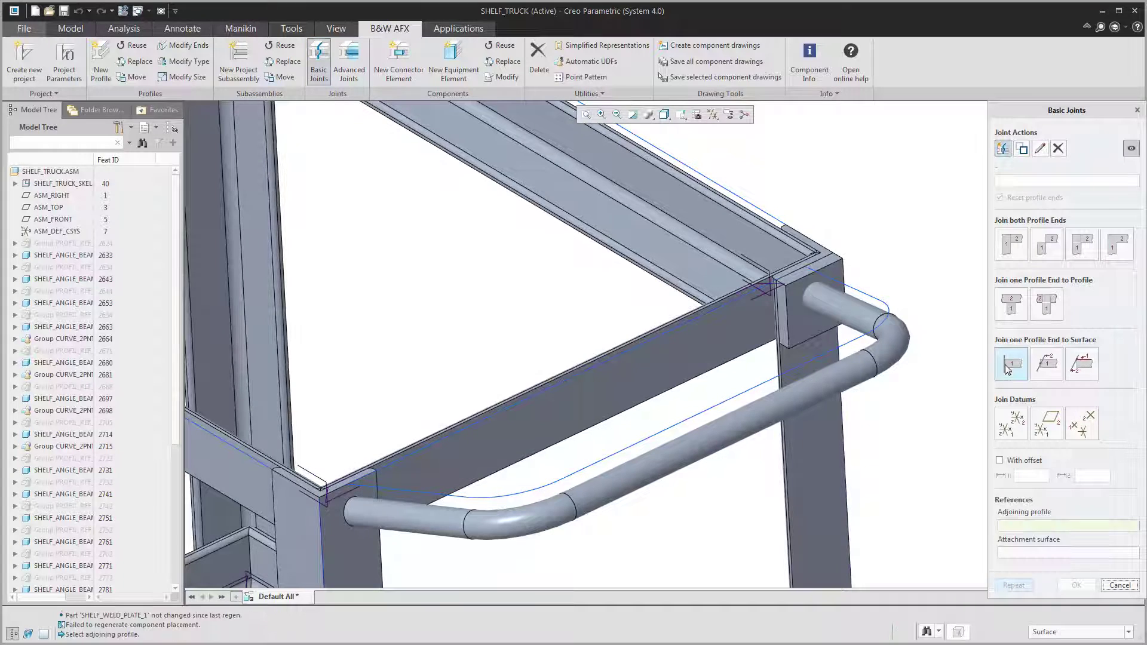
pyautogui.click(811, 291)
pyautogui.click(799, 312)
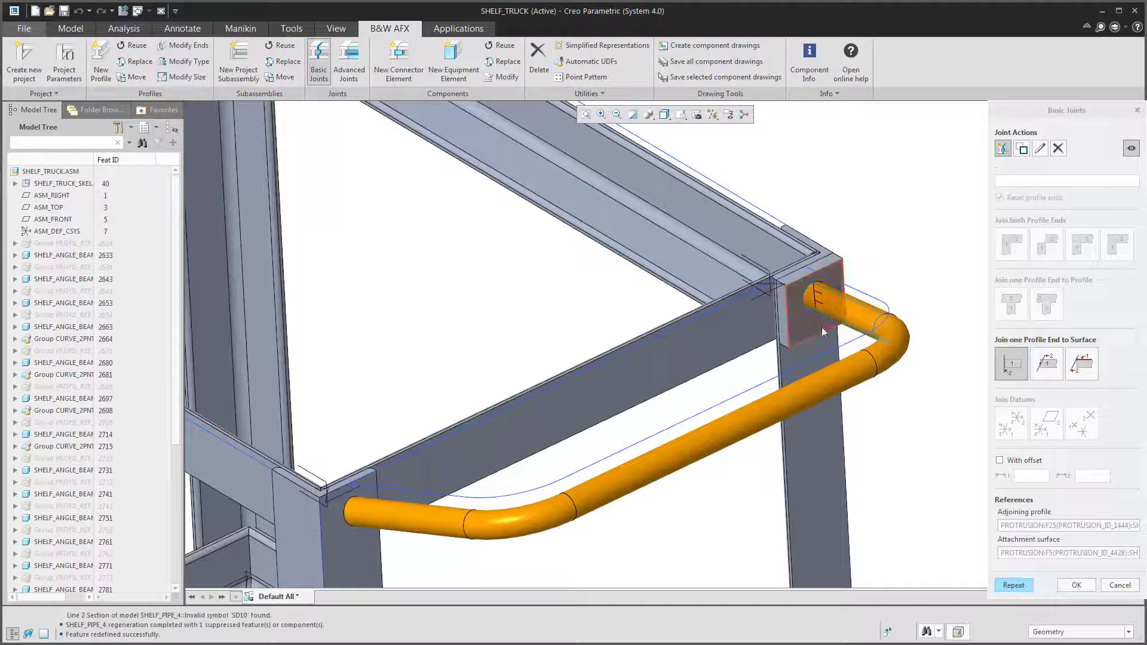
pyautogui.click(1076, 585)
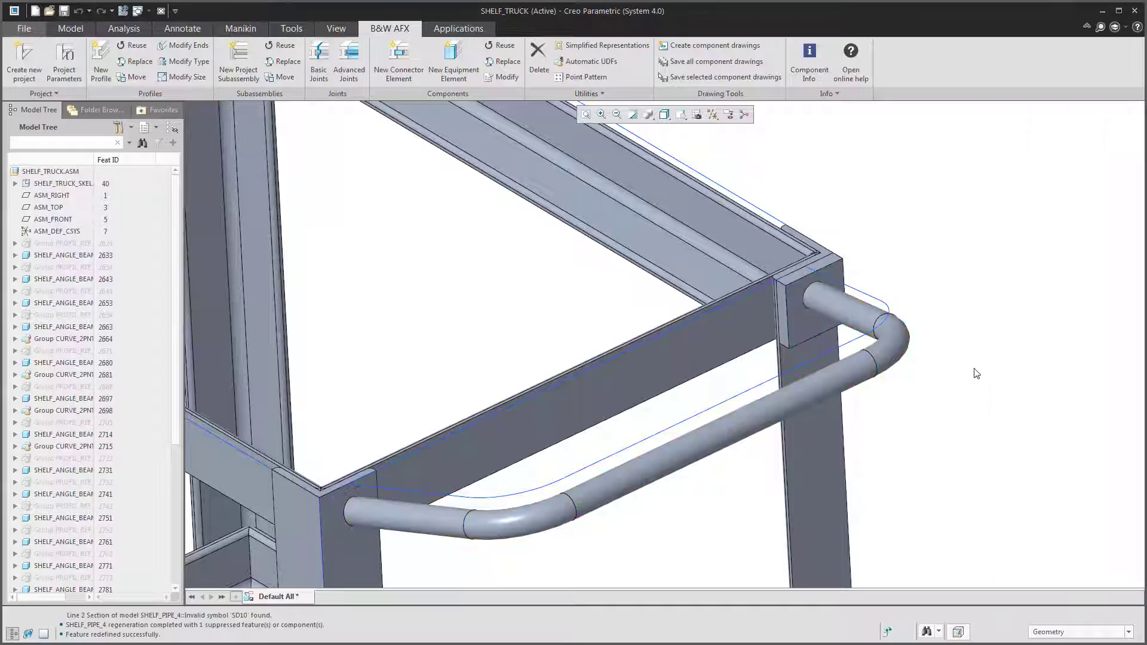
# - Create a point pattern with holes on the inner face of the rear long top beam at the handle-side corner
pyautogui.scroll(-5, 975, 374)
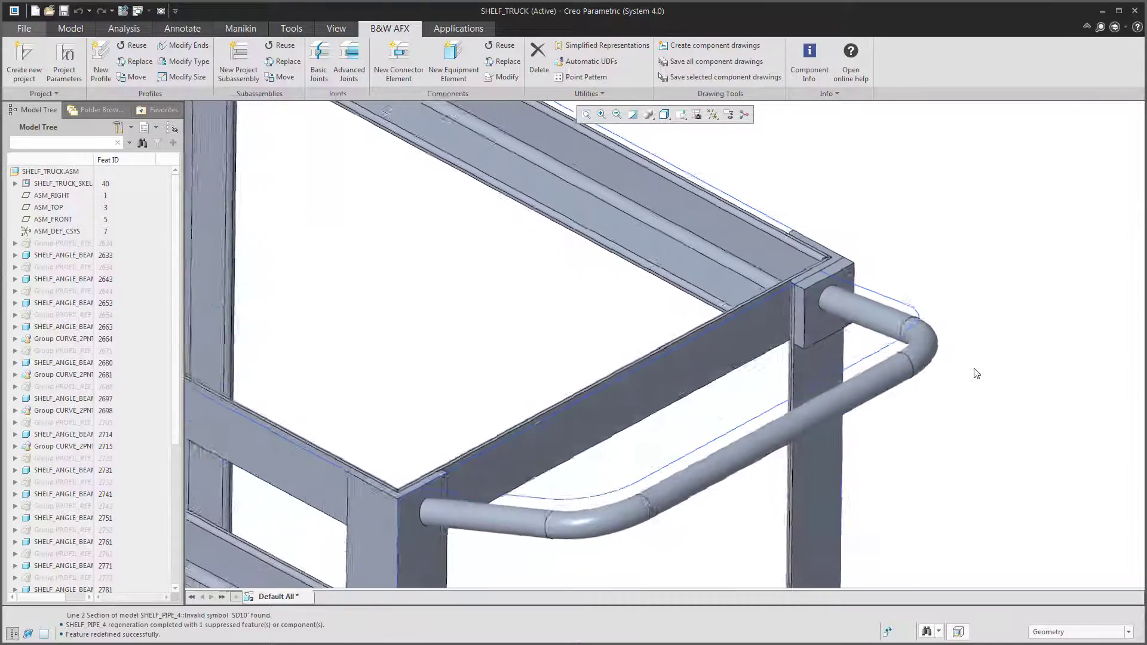
pyautogui.moveTo(974, 374); pyautogui.dragTo(881, 346, button='middle')
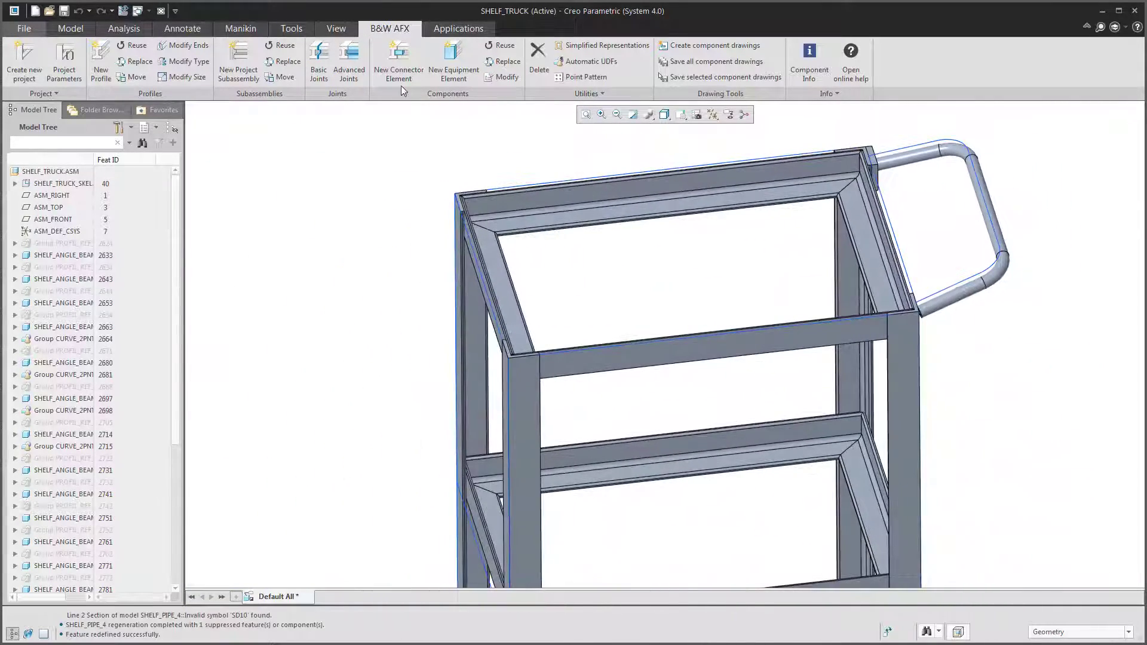
pyautogui.click(568, 78)
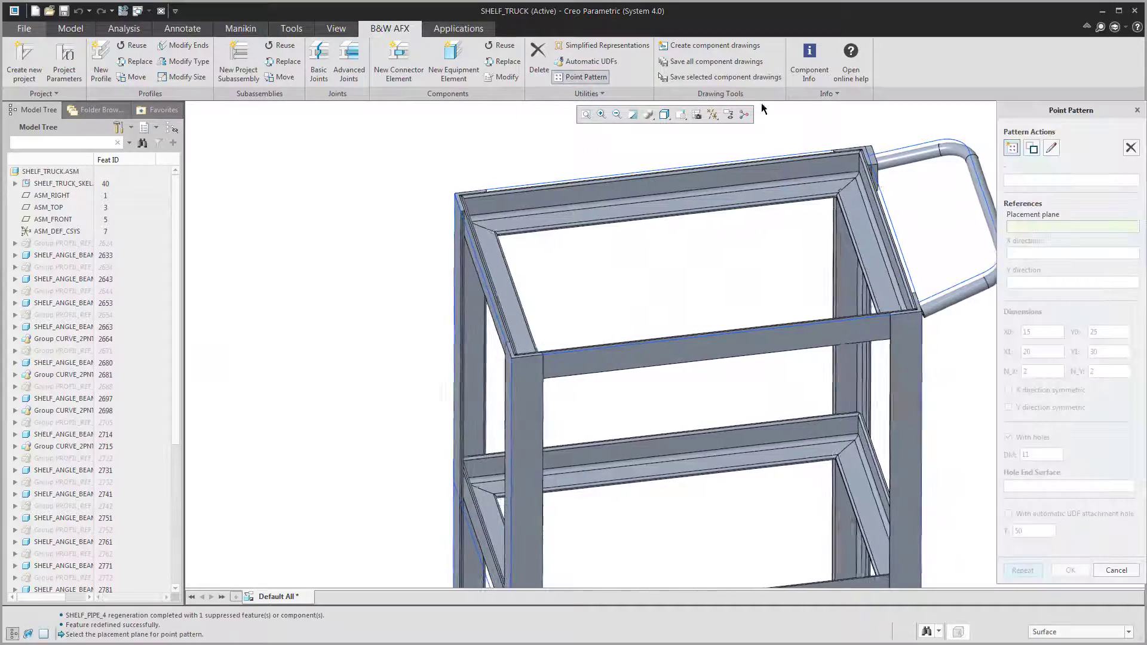
pyautogui.scroll(5, 847, 114)
pyautogui.scroll(-3, 847, 113)
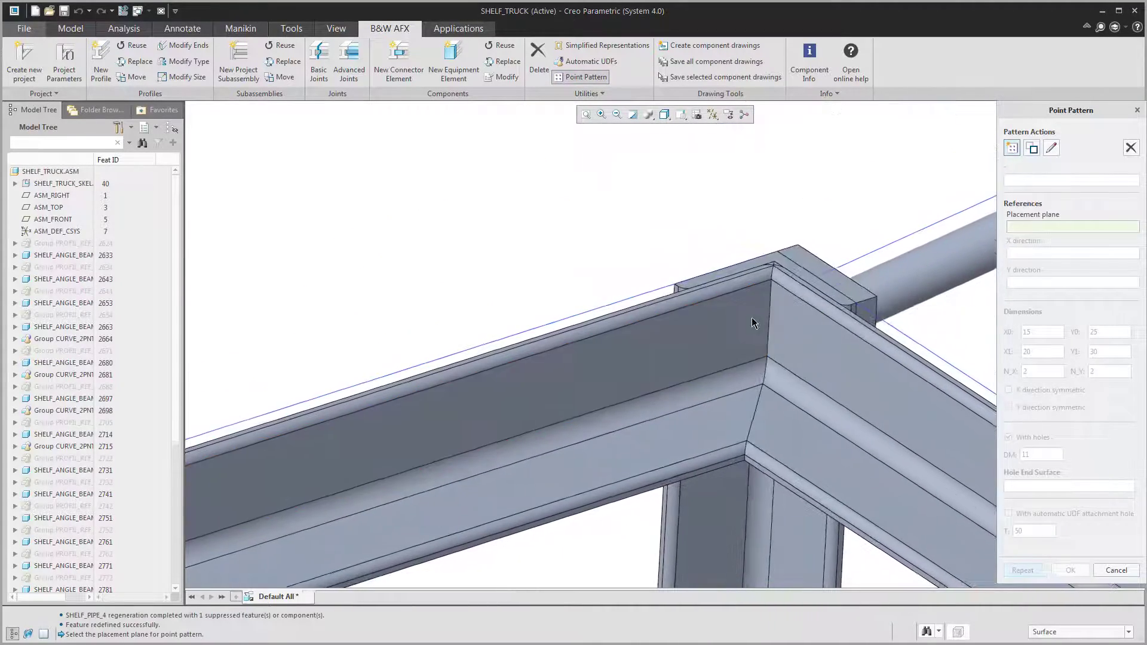
pyautogui.click(738, 327)
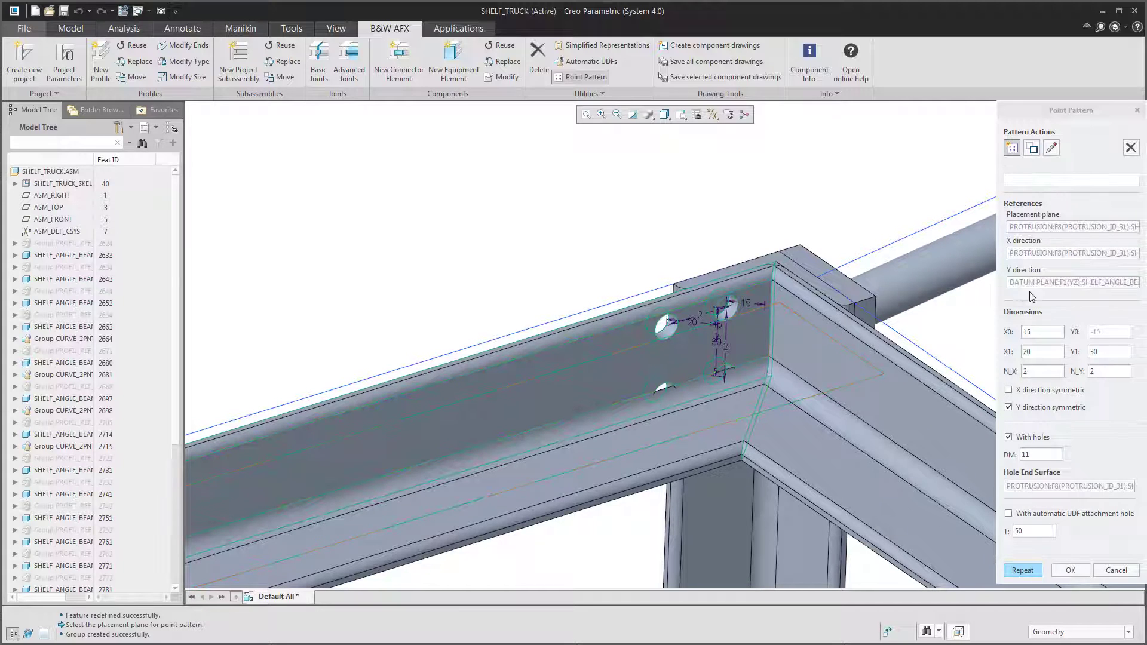
# - Turn off Y direction symmetry for the hole pattern, set DM 7, Y0 -15, X1 15, Y1 20 and N_X 1, and accept it
pyautogui.click(1010, 408)
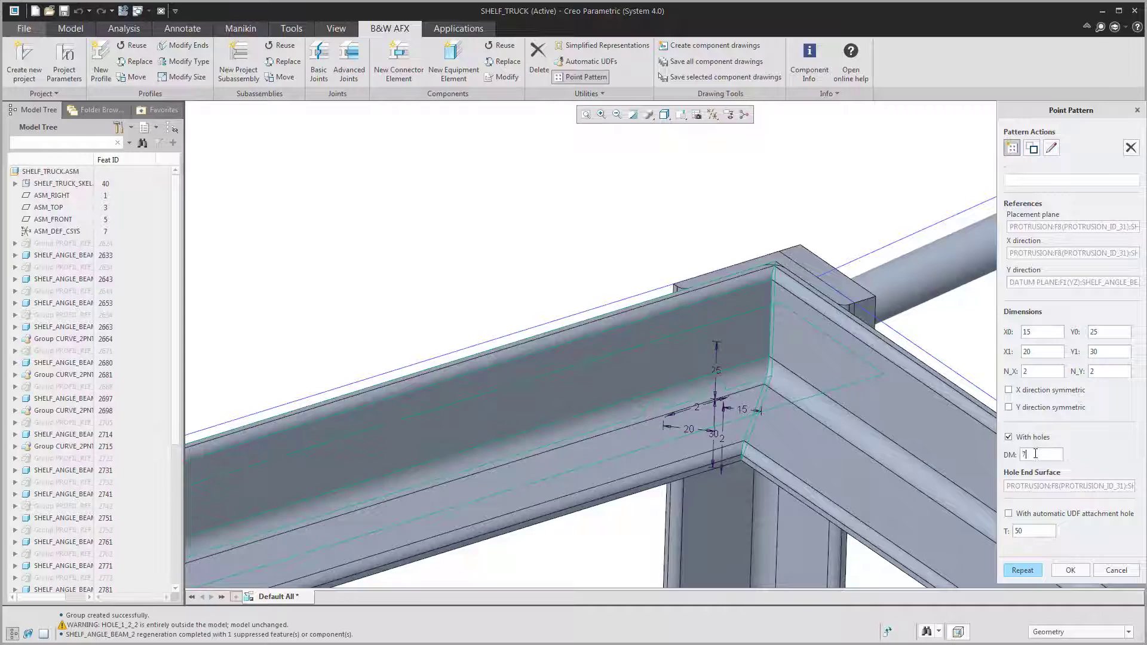
pyautogui.doubleClick(1039, 332)
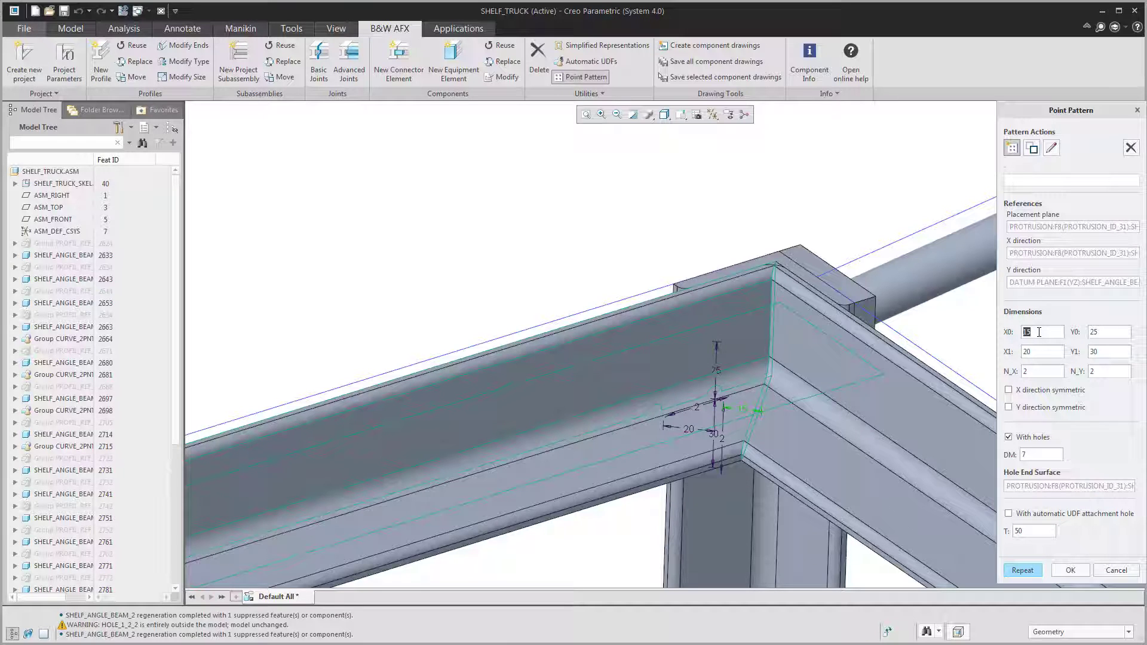
pyautogui.press('Tab')
pyautogui.write('-15')
pyautogui.press('Tab')
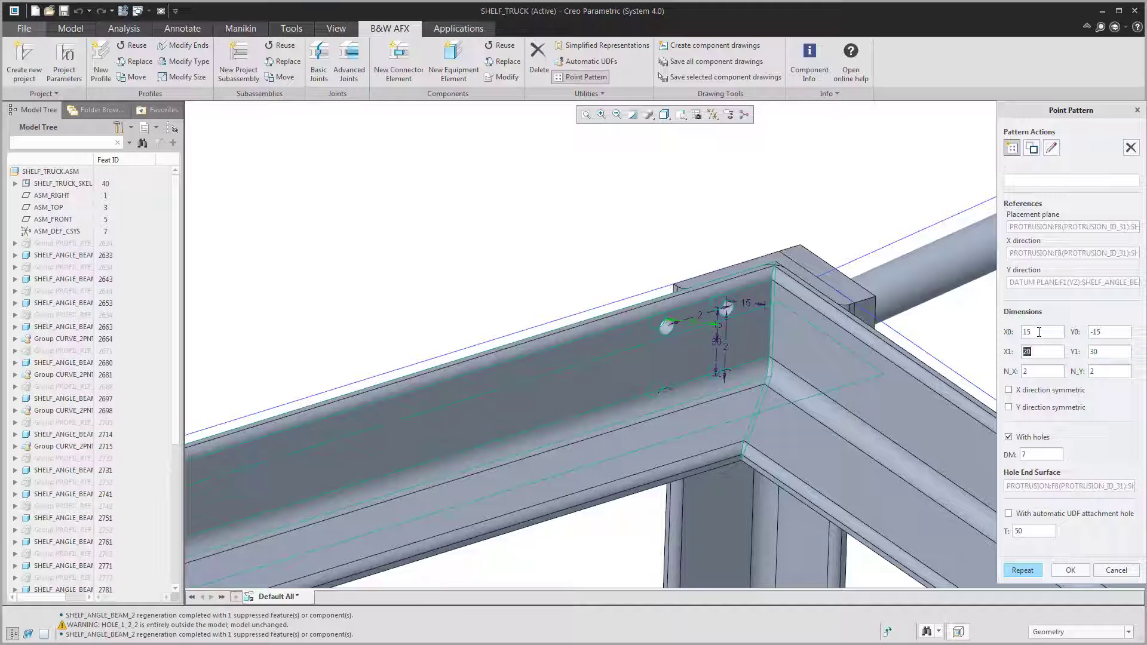
pyautogui.write('15')
pyautogui.press('Tab')
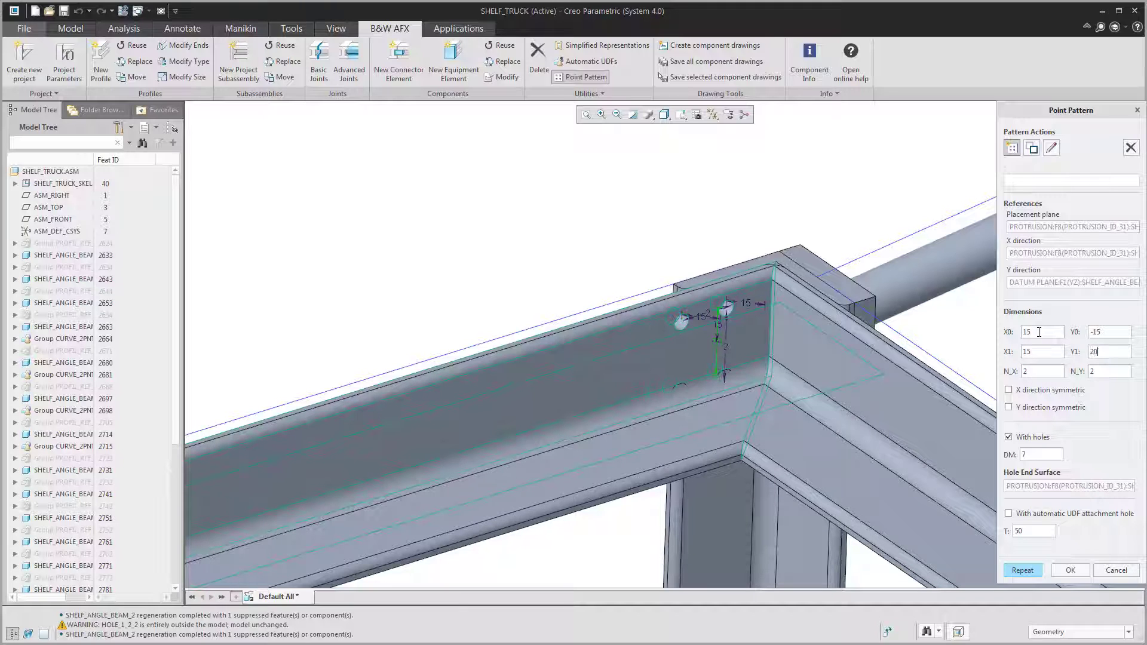
pyautogui.write('20')
pyautogui.press('Tab')
pyautogui.press('Tab')
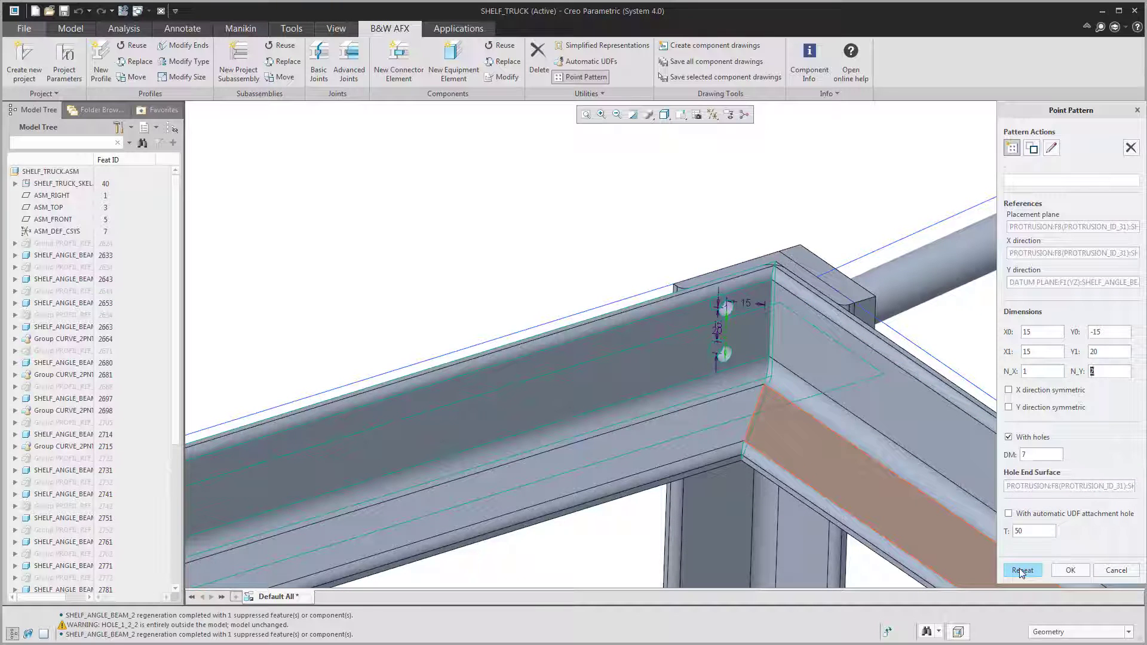
pyautogui.click(1070, 570)
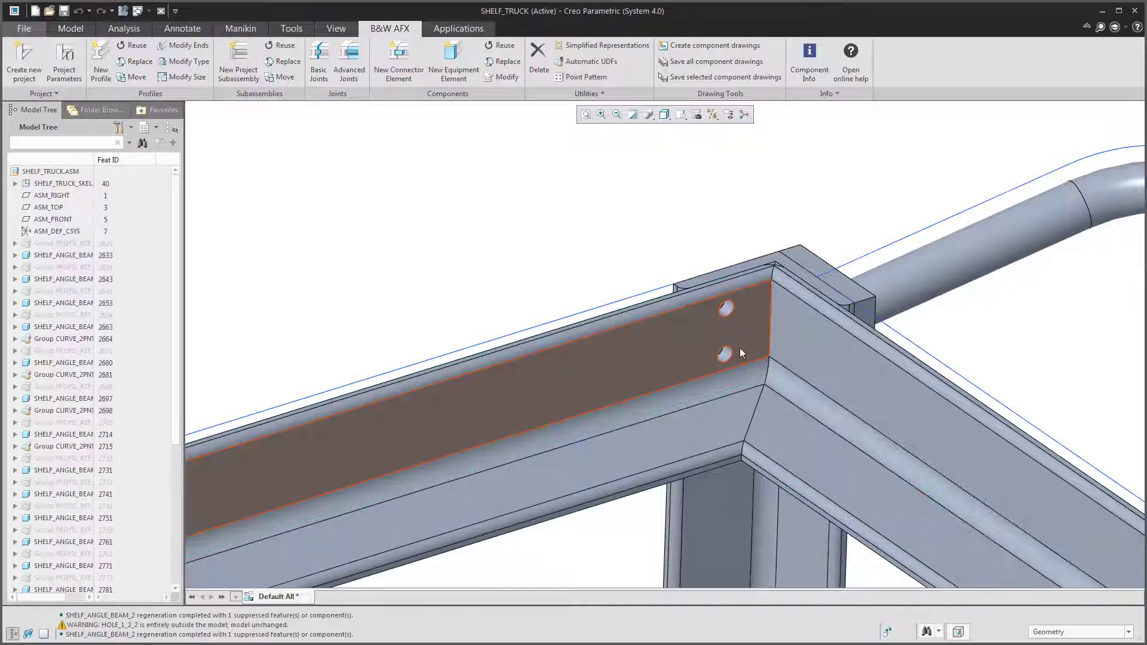
# - Copy the two-hole point pattern onto the adjoining inner face of the short handle-side beam
pyautogui.click(581, 77)
pyautogui.click(1033, 150)
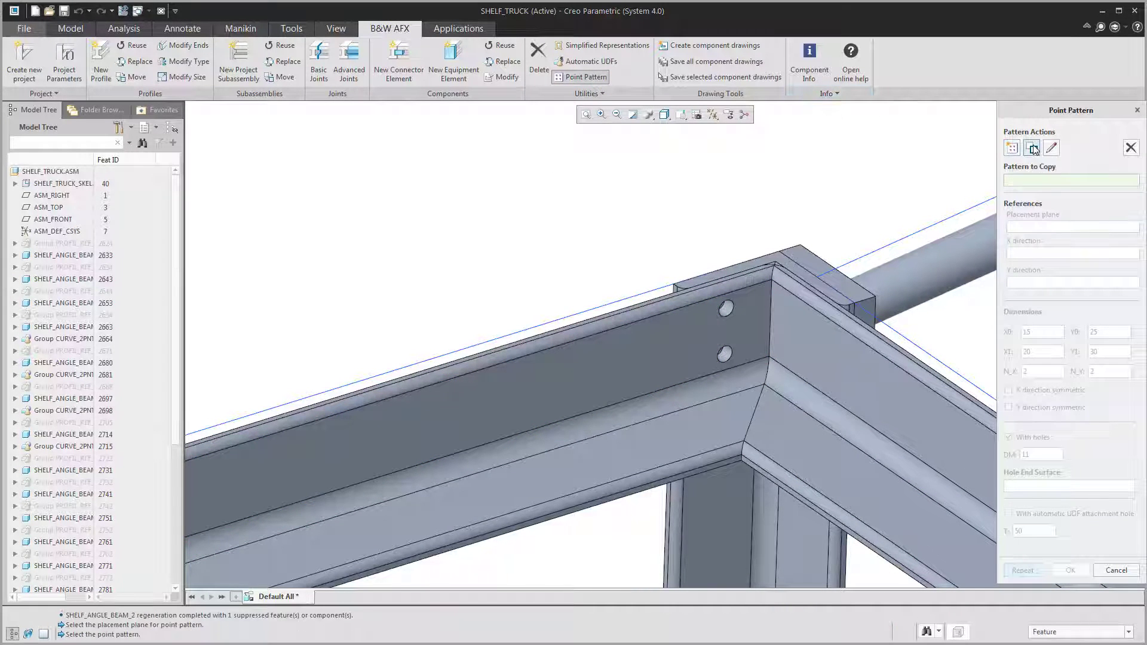
pyautogui.click(727, 308)
pyautogui.click(784, 320)
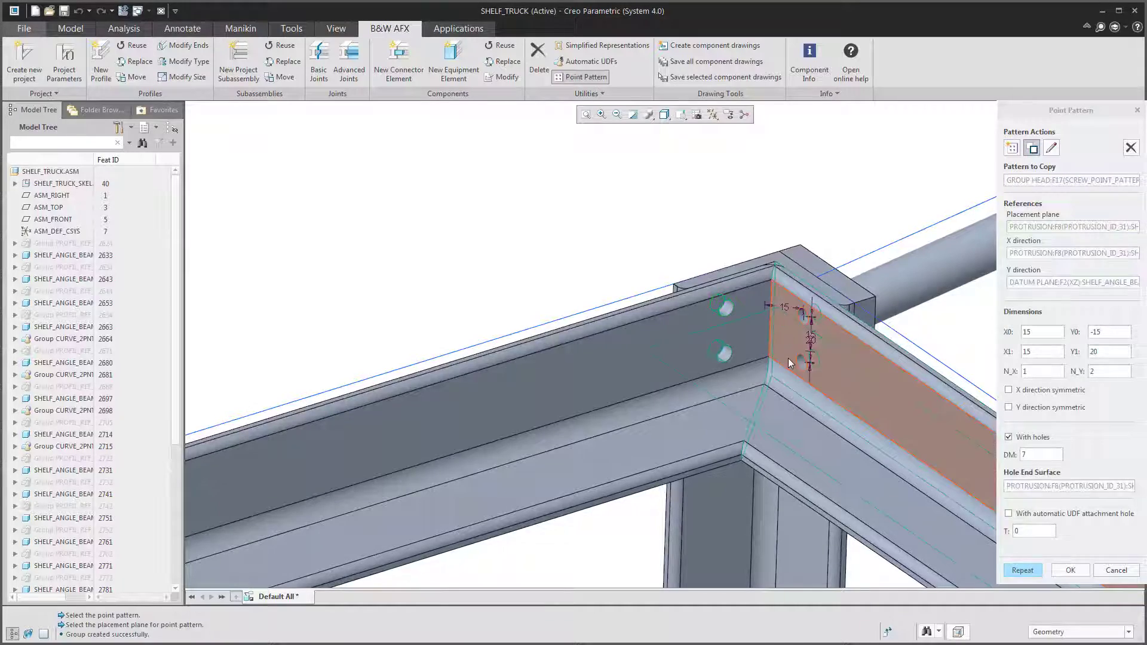
pyautogui.moveTo(763, 336); pyautogui.dragTo(789, 478, button='middle')
pyautogui.click(1023, 571)
# - Continue copying the two-hole pattern to the remaining beam ends of the frame, and finish patterning
pyautogui.moveTo(901, 489); pyautogui.dragTo(481, 257, button='middle')
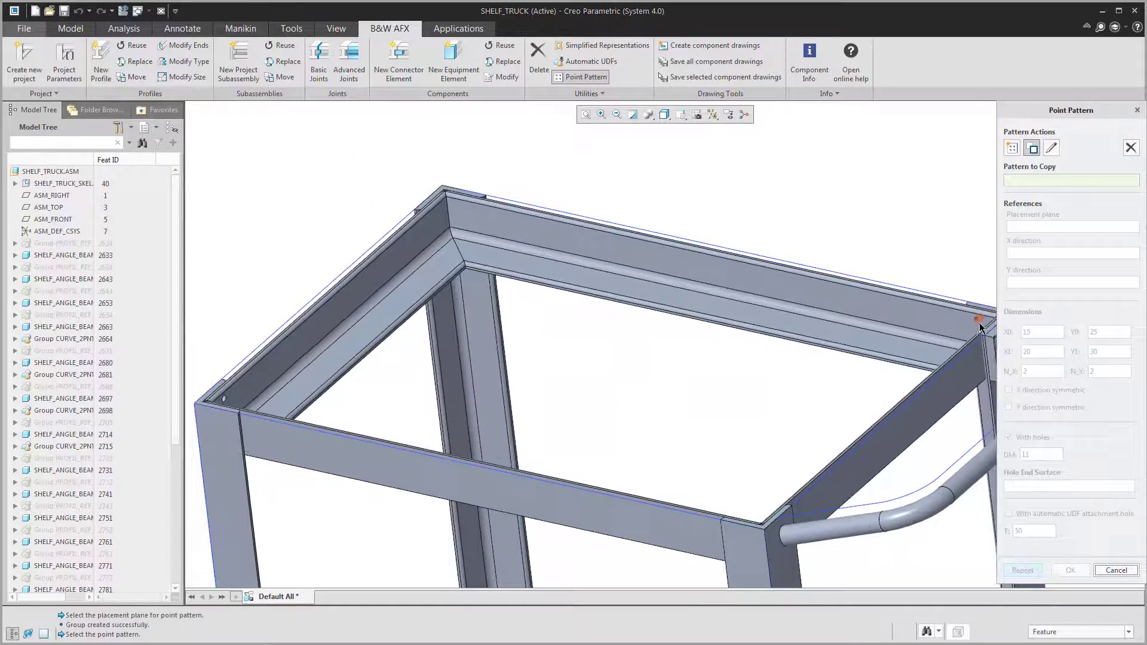
pyautogui.click(574, 248)
pyautogui.middleClick(488, 239)
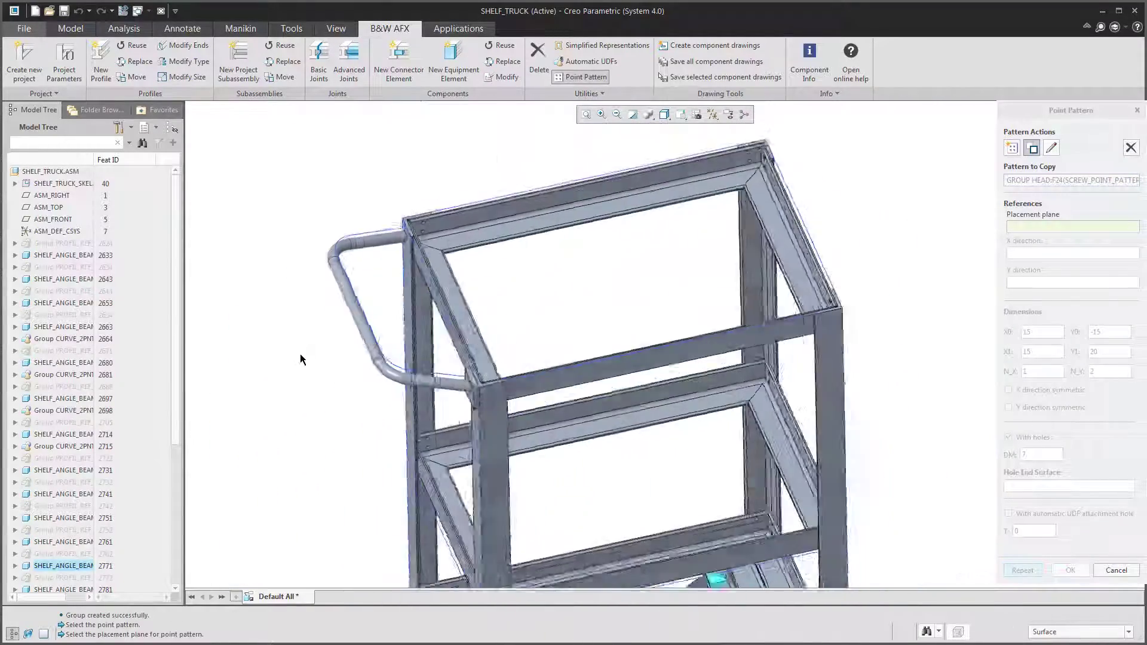
pyautogui.click(1116, 570)
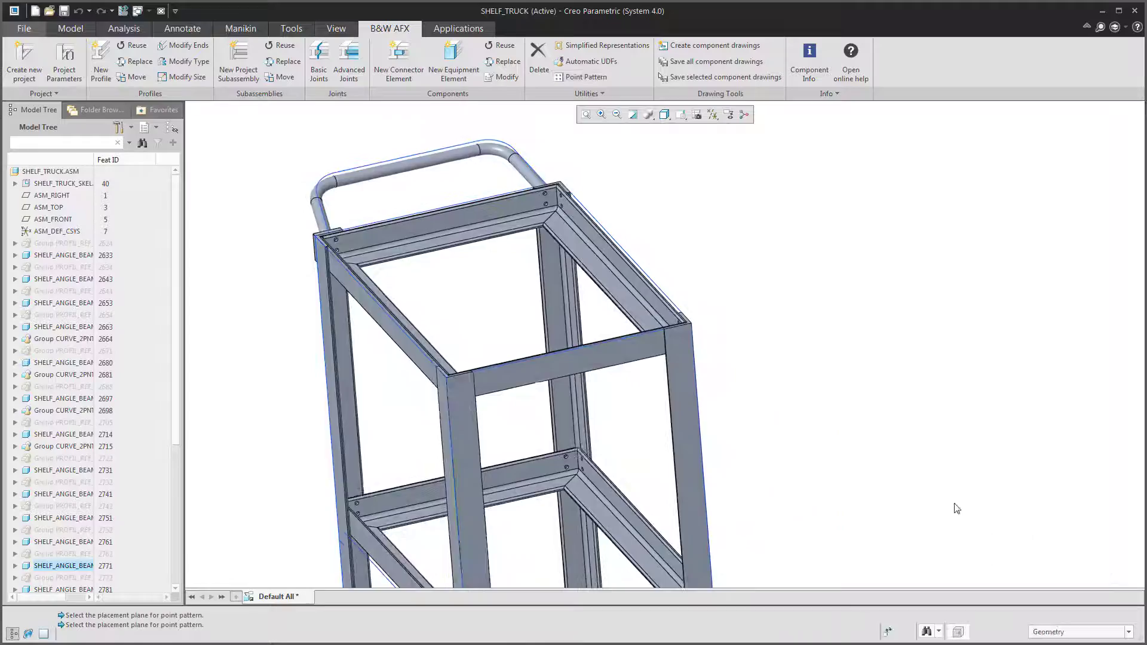
# - Start a screw fastener at the upper corner hole of the top beam, with its inner face for the head and the adjoining post for the nut
pyautogui.scroll(5, 569, 325)
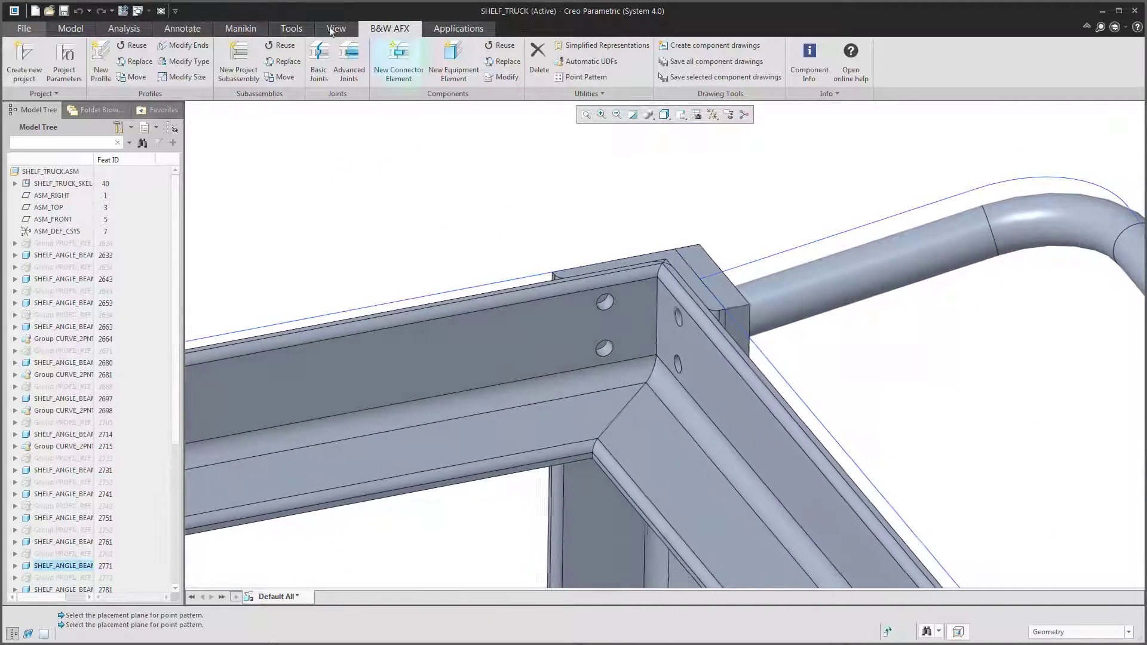
pyautogui.click(291, 28)
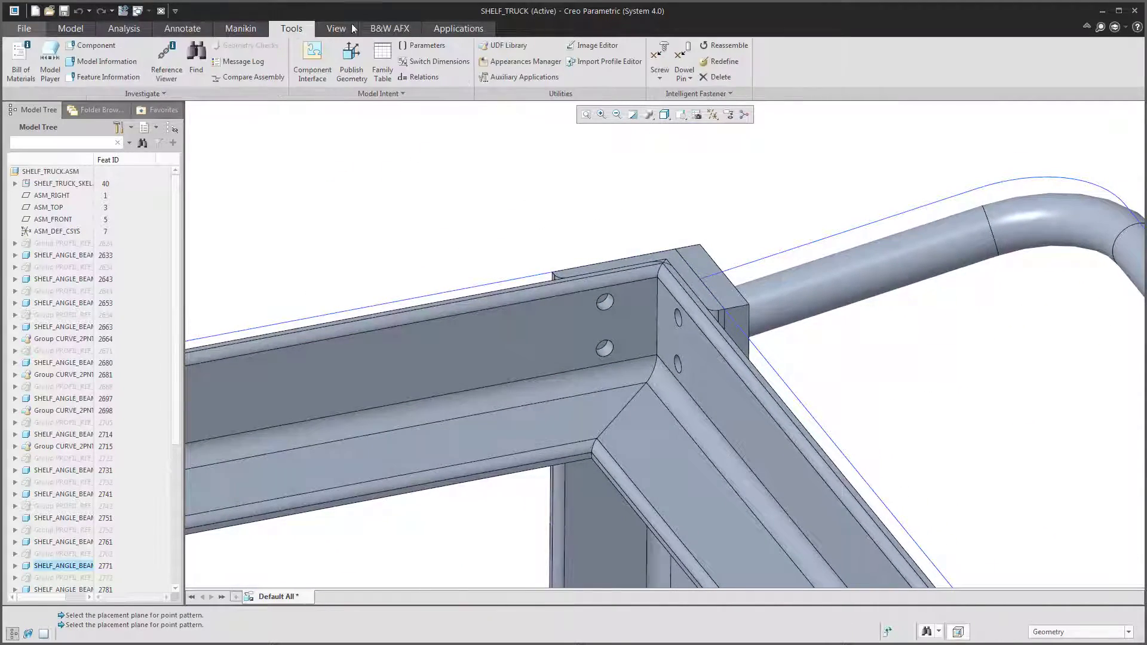
pyautogui.click(660, 57)
pyautogui.click(605, 304)
pyautogui.click(606, 320)
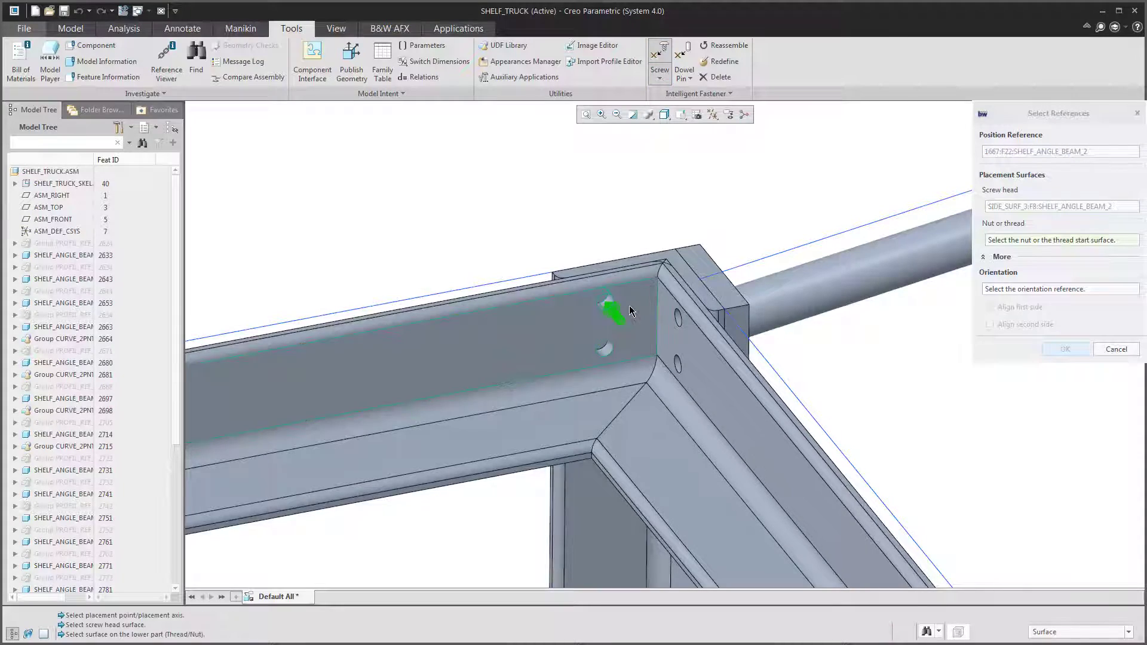
pyautogui.click(605, 265)
pyautogui.moveTo(604, 266); pyautogui.dragTo(669, 290, button='middle')
pyautogui.click(1065, 349)
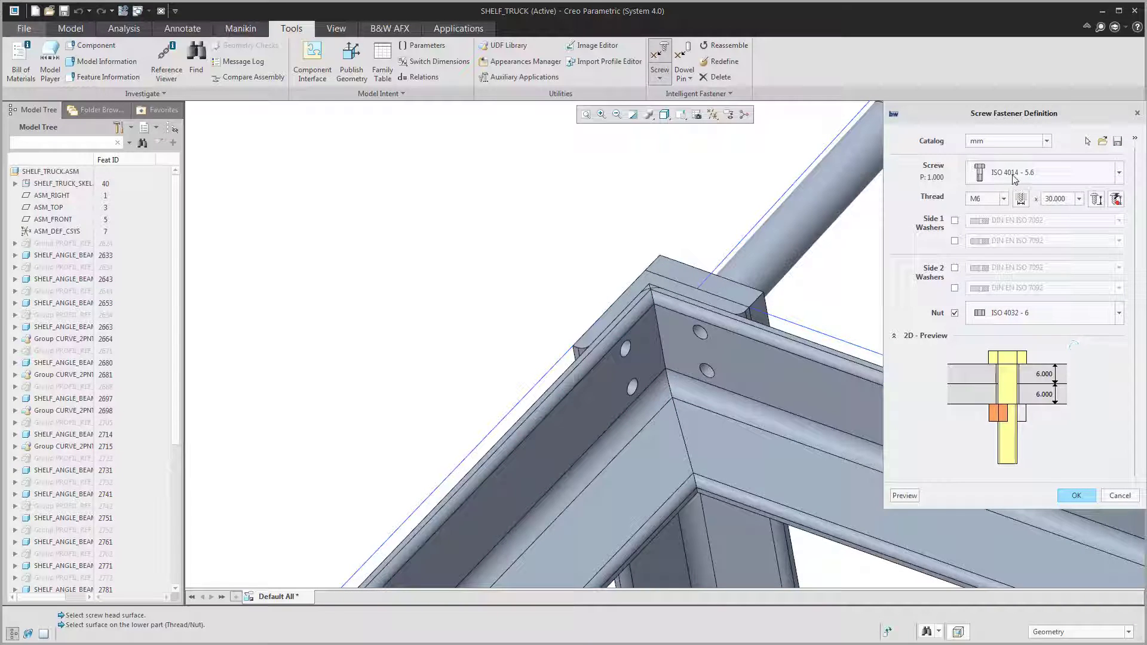
# - Define the fastener as an ISO 4017 - 8.8 screw with length 20 mm and insert it with the Pattern fastener option
pyautogui.click(1014, 180)
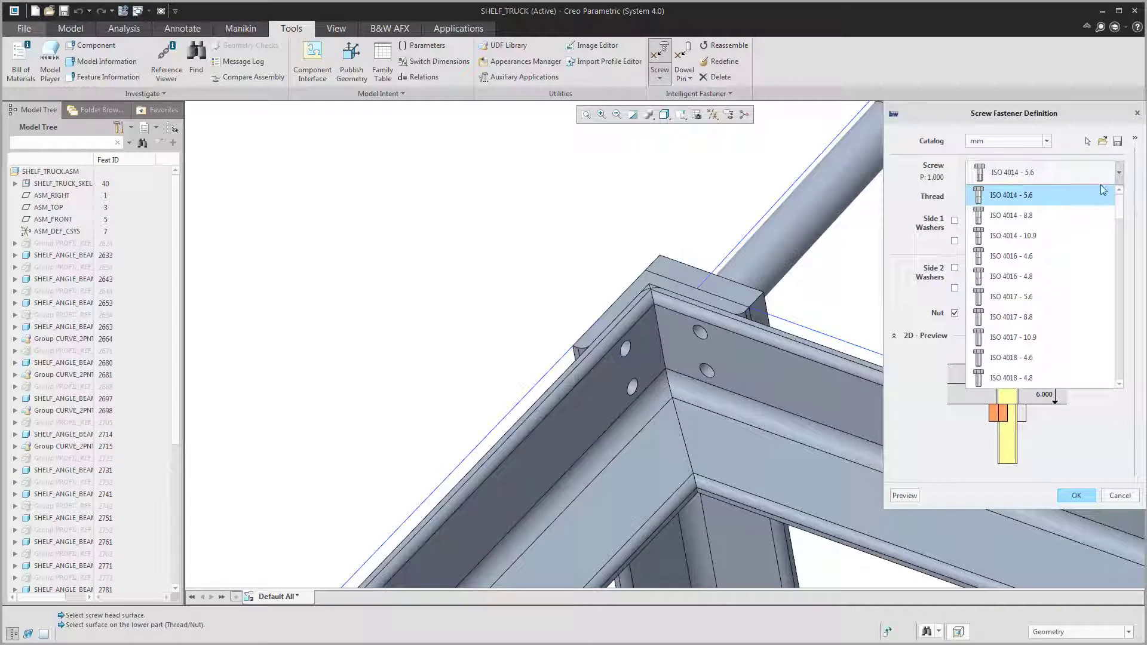
pyautogui.click(1093, 316)
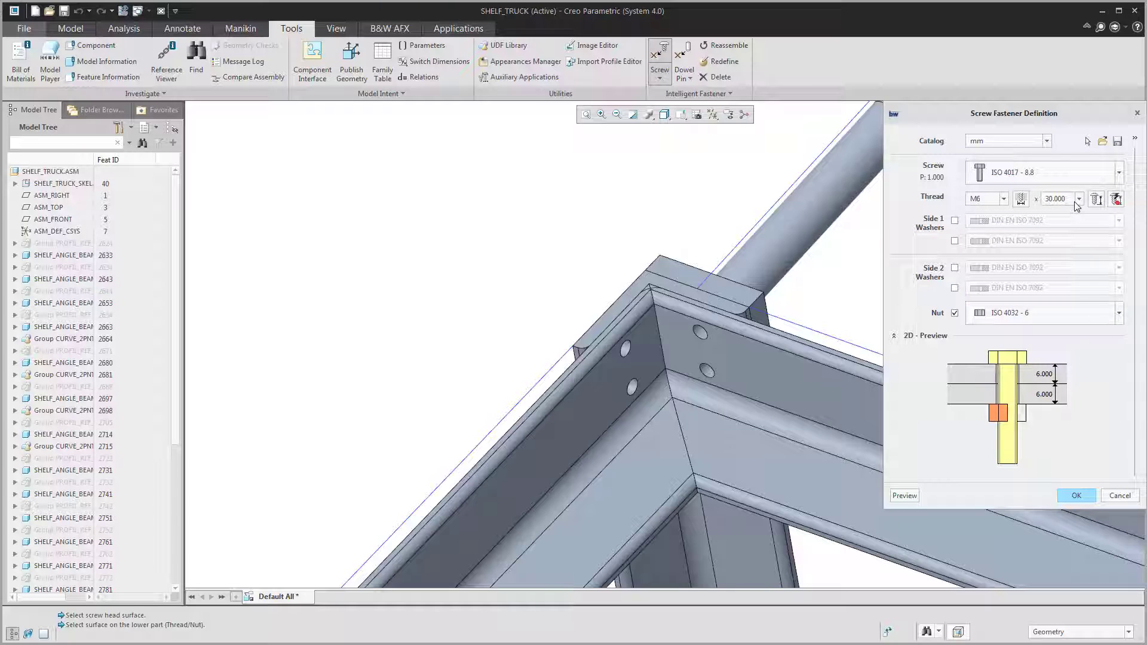
pyautogui.click(1095, 200)
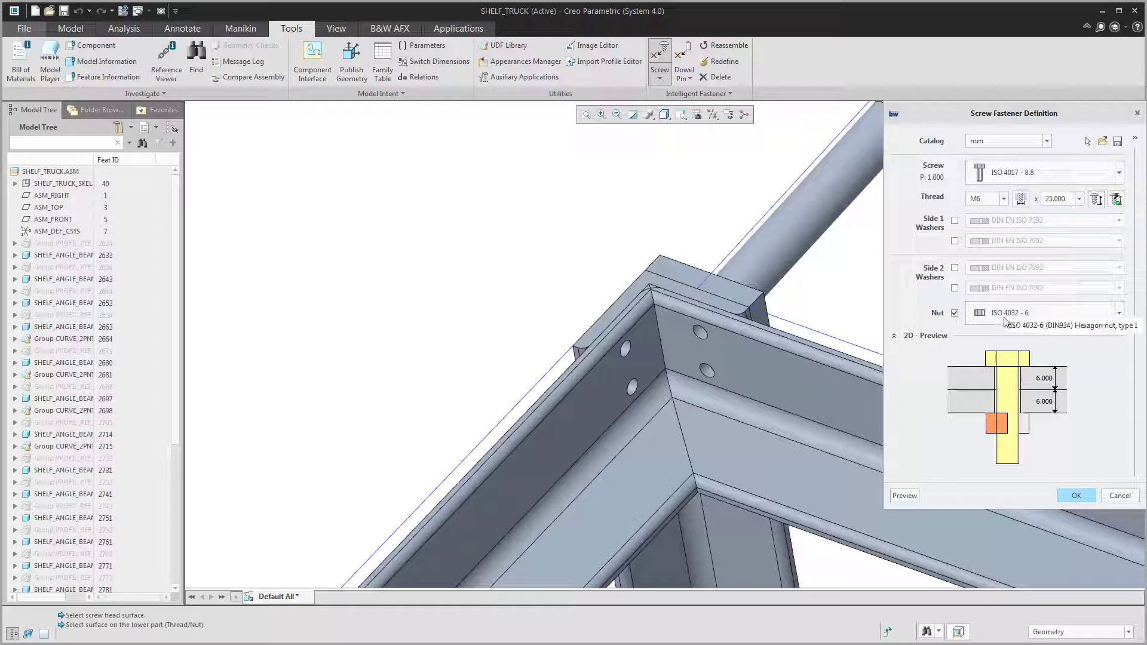
pyautogui.click(1079, 201)
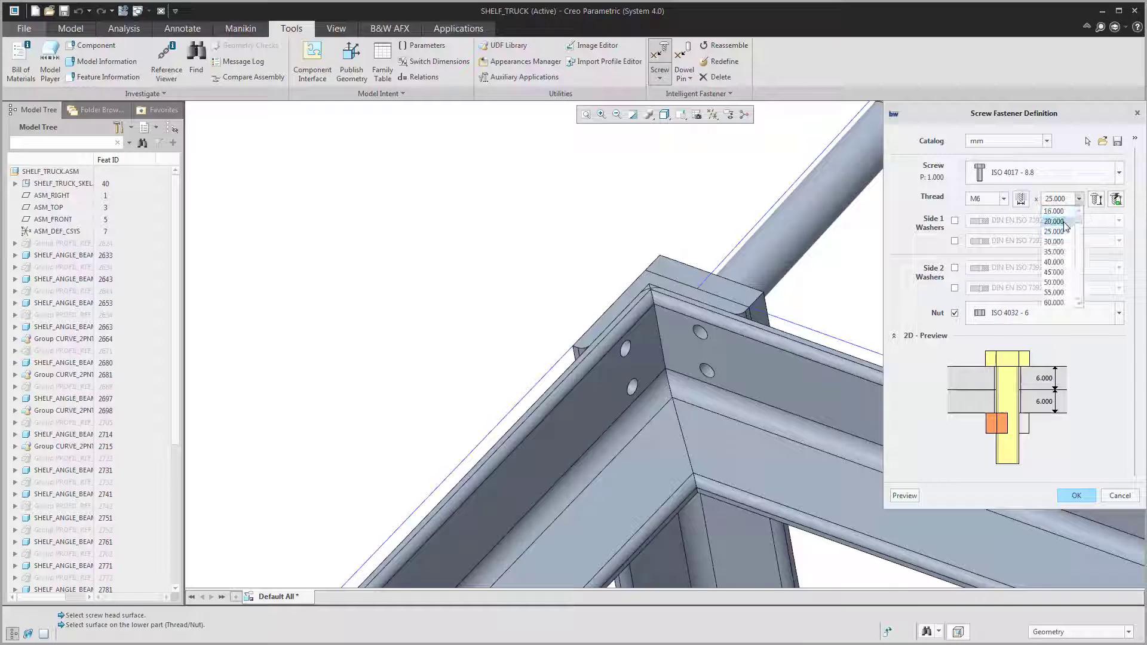
pyautogui.click(1063, 221)
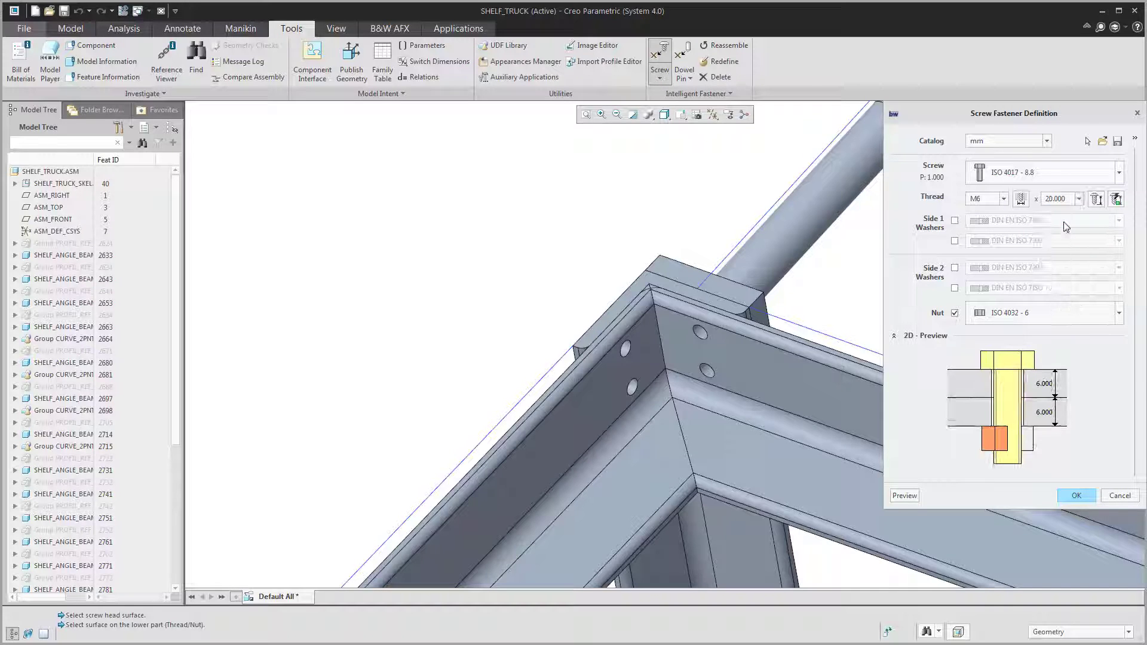
pyautogui.click(1079, 497)
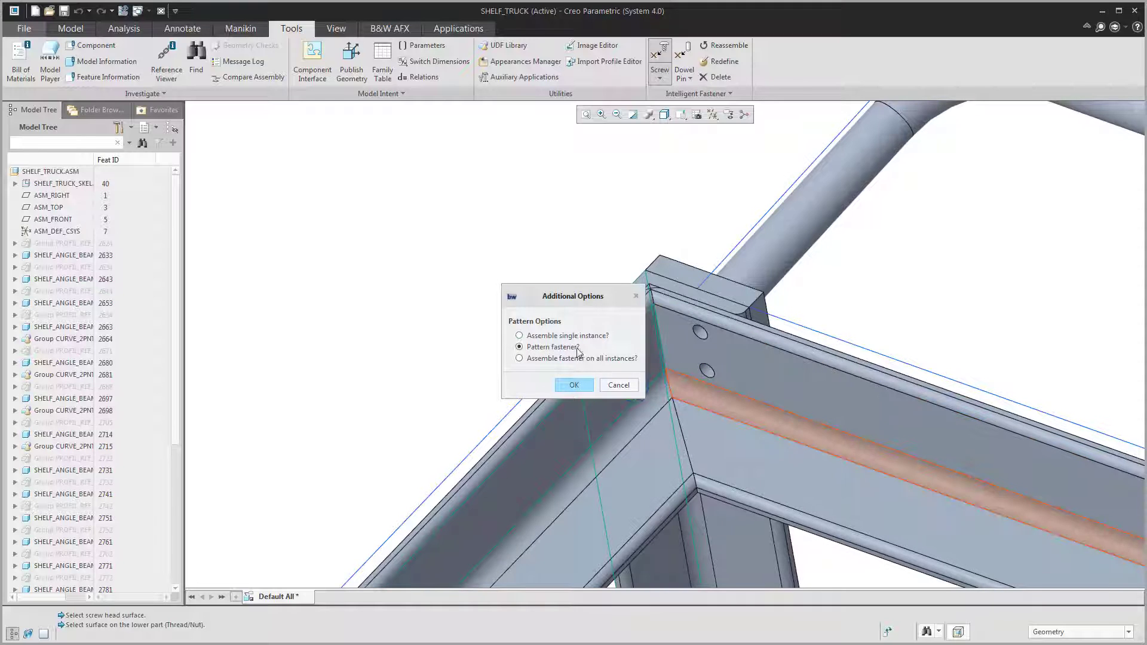
pyautogui.click(575, 385)
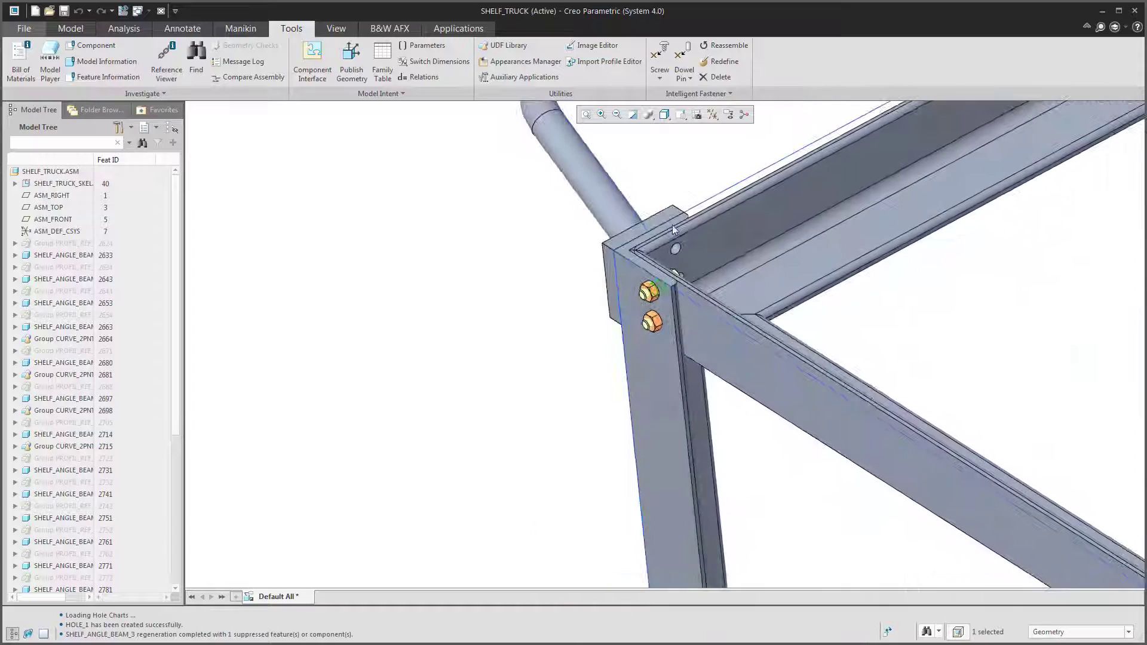
# - Suppress all screw fasteners in the assembly and resume them
pyautogui.click(644, 386)
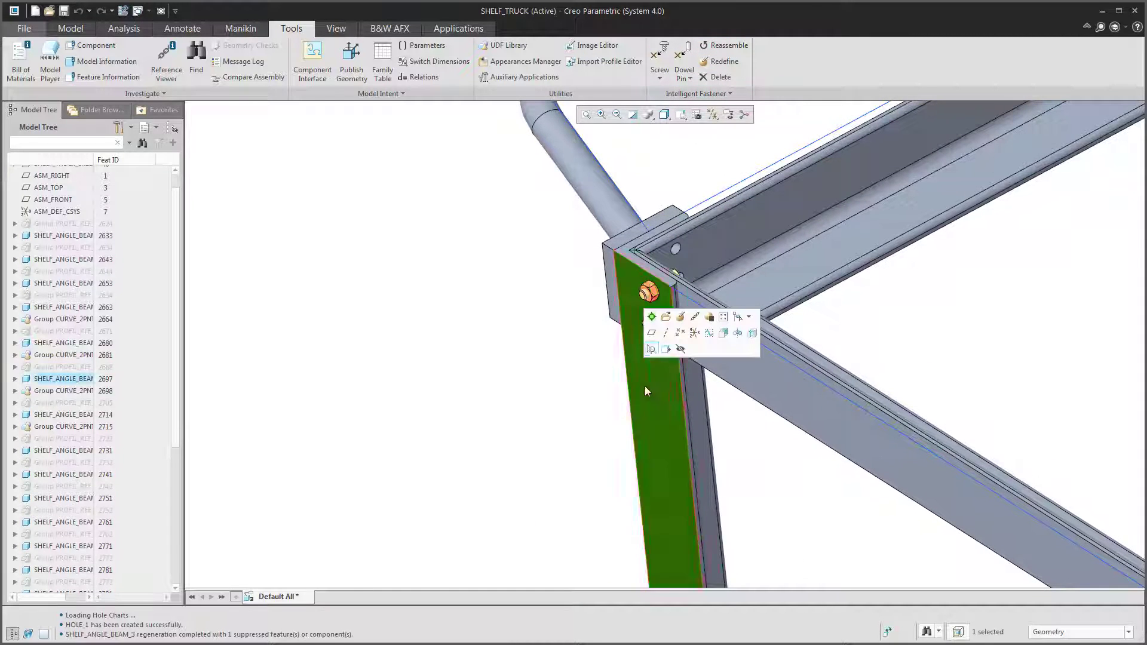
pyautogui.scroll(-5, 650, 354)
pyautogui.click(520, 360)
pyautogui.moveTo(520, 360); pyautogui.dragTo(541, 365, button='middle')
pyautogui.click(695, 93)
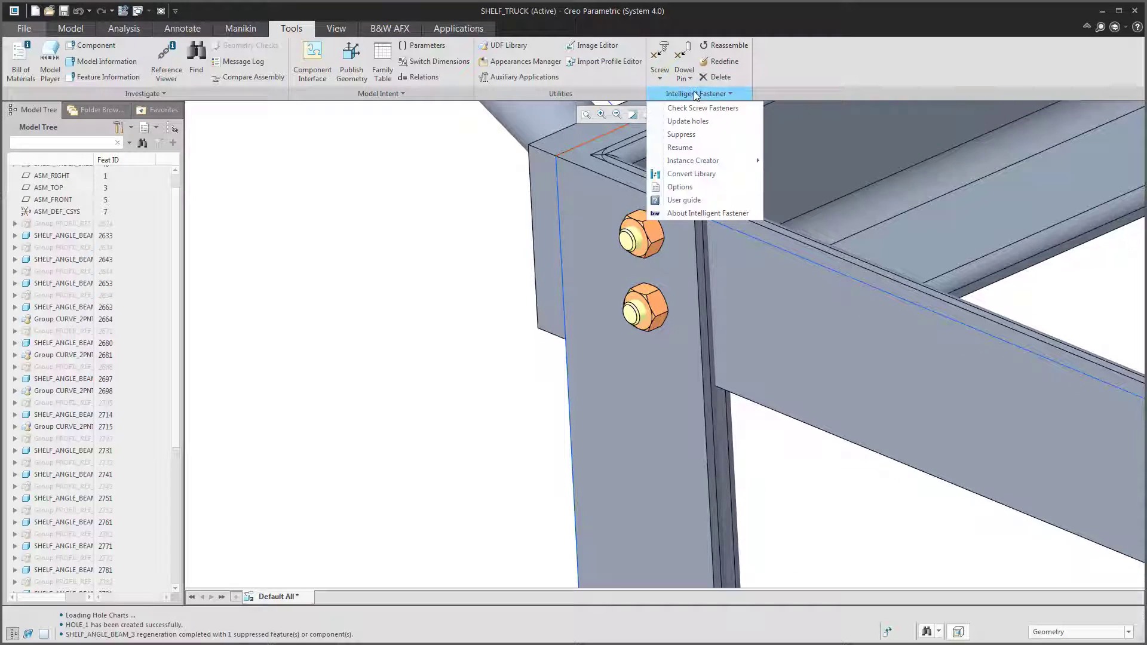
pyautogui.click(681, 134)
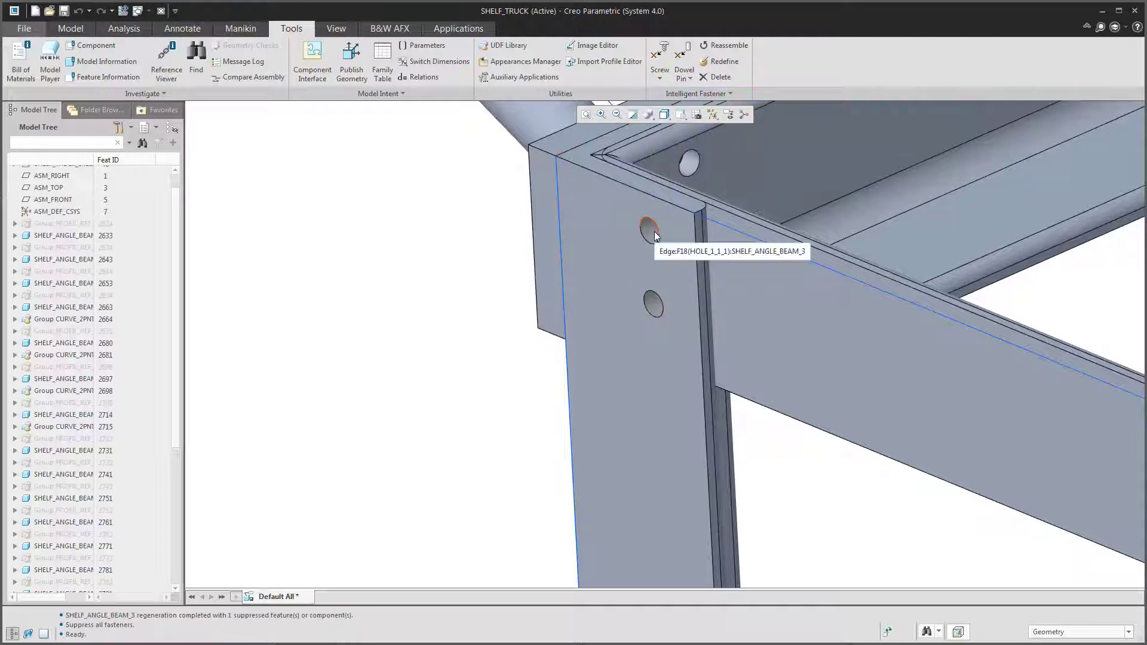
pyautogui.click(696, 93)
pyautogui.click(681, 147)
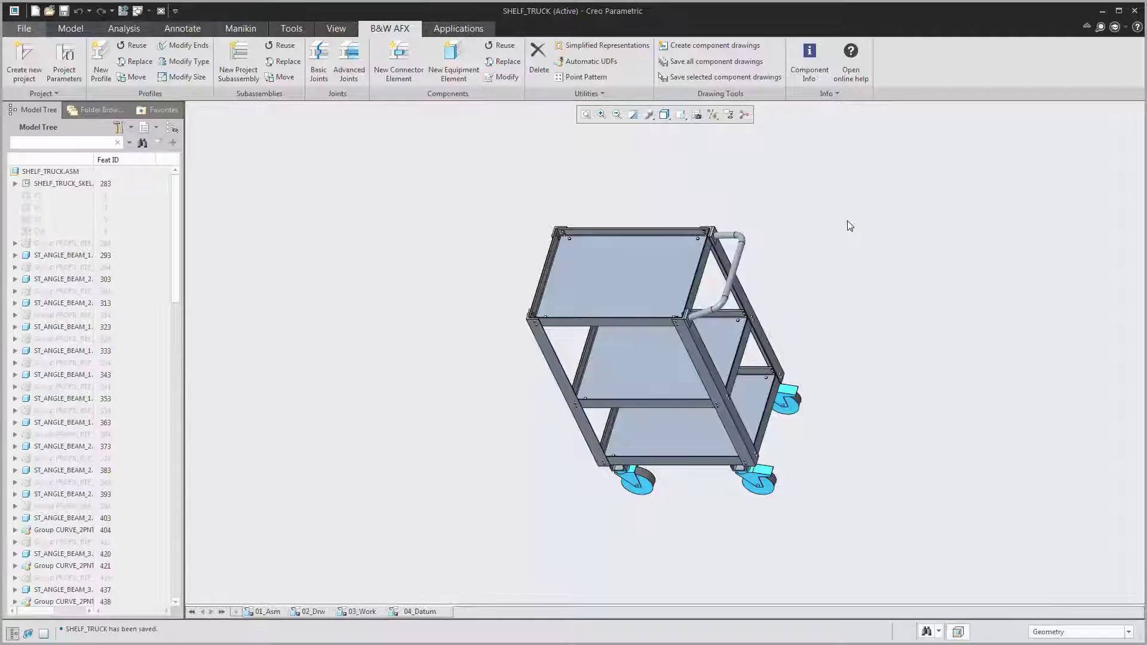
# - Create the component drawings for parts and assemblies with chain dimensions, and open st_angle_beam_1.drw
pyautogui.click(721, 49)
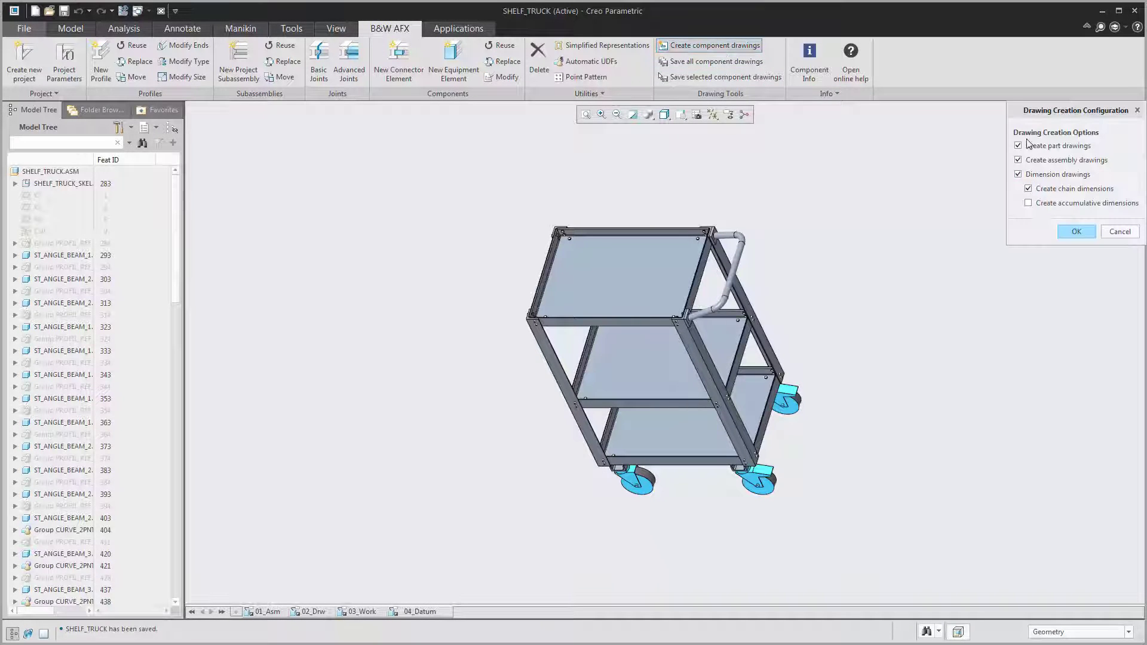
pyautogui.click(1077, 233)
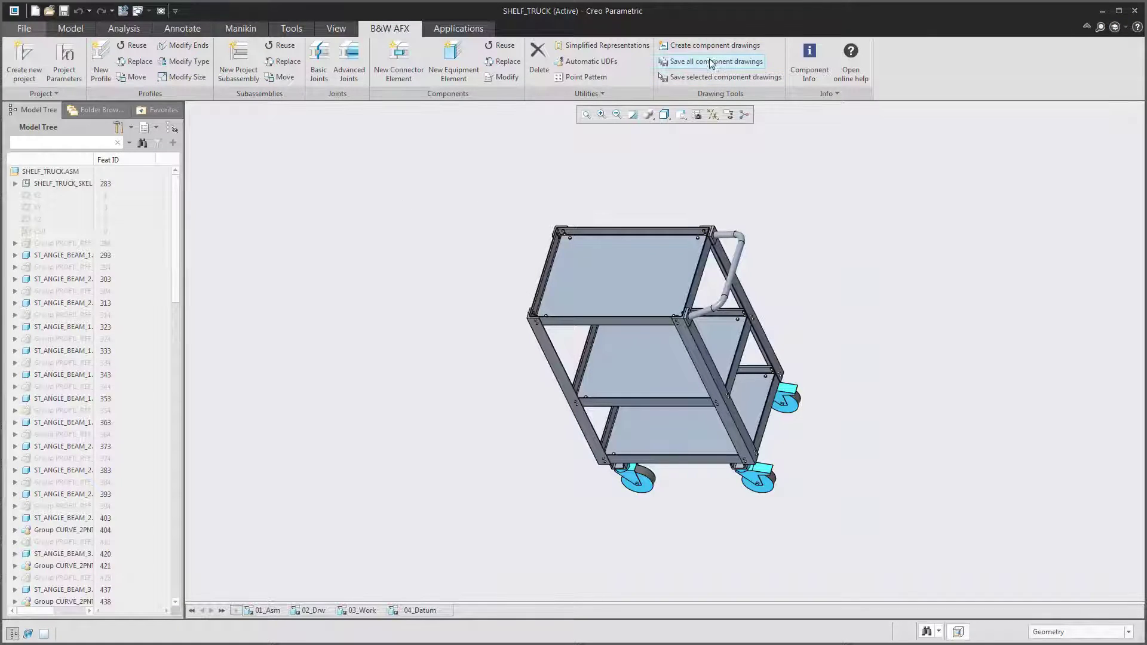
pyautogui.click(49, 11)
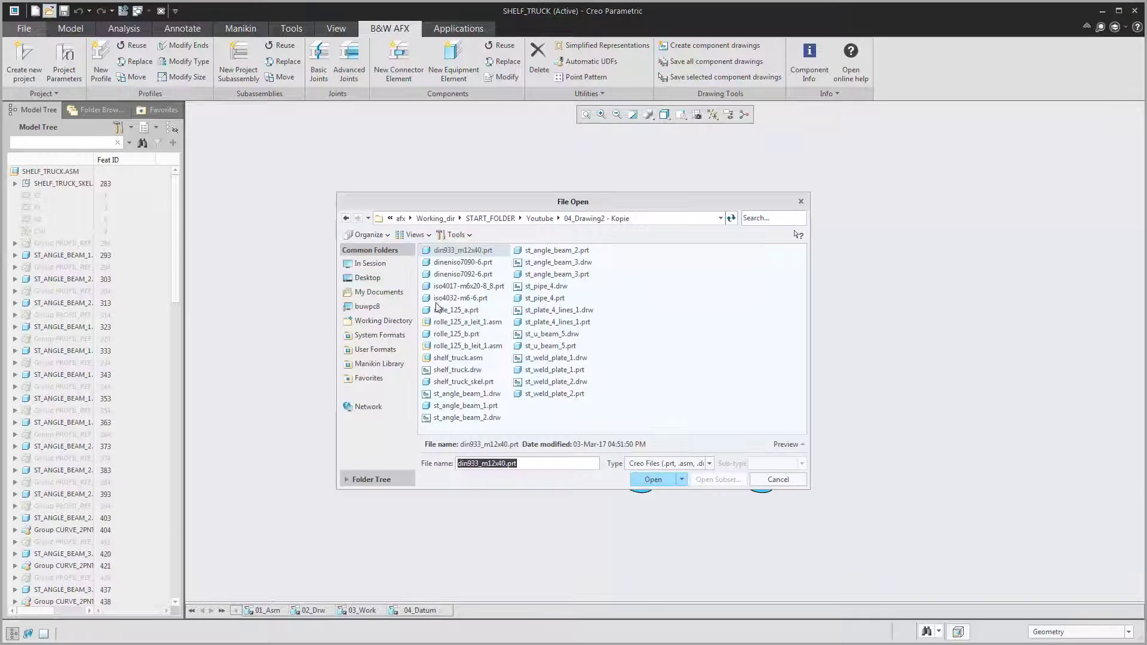
pyautogui.doubleClick(468, 394)
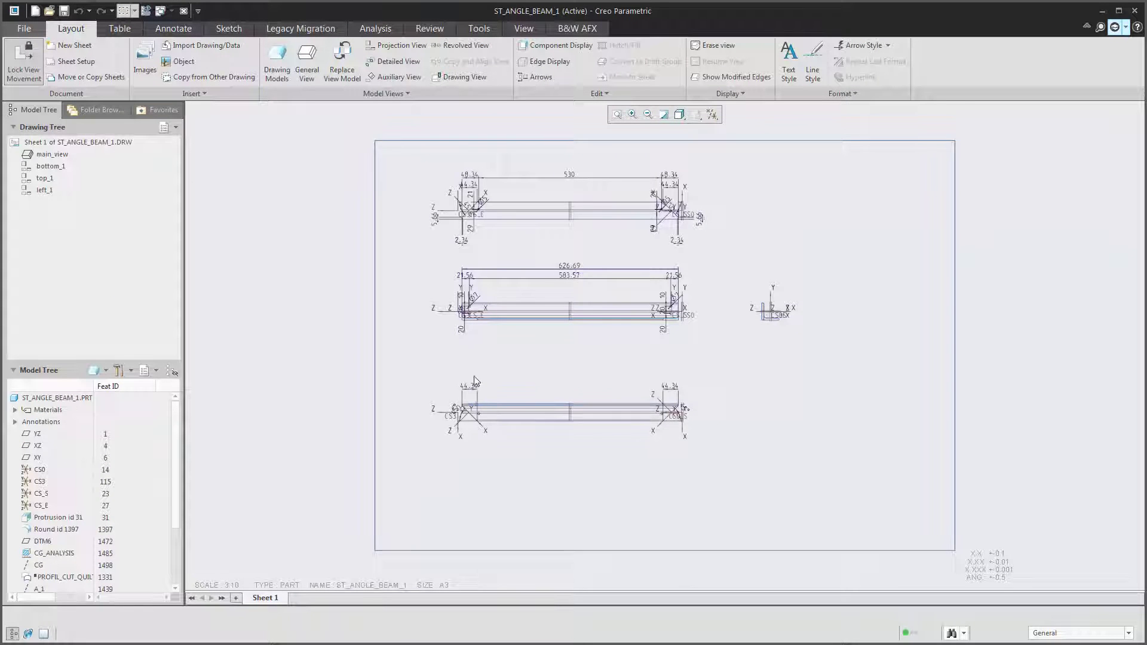
# - Turn off the display of all datums in the angle beam drawing, check its dimensioned views and close the drawing
pyautogui.scroll(-3, 544, 174)
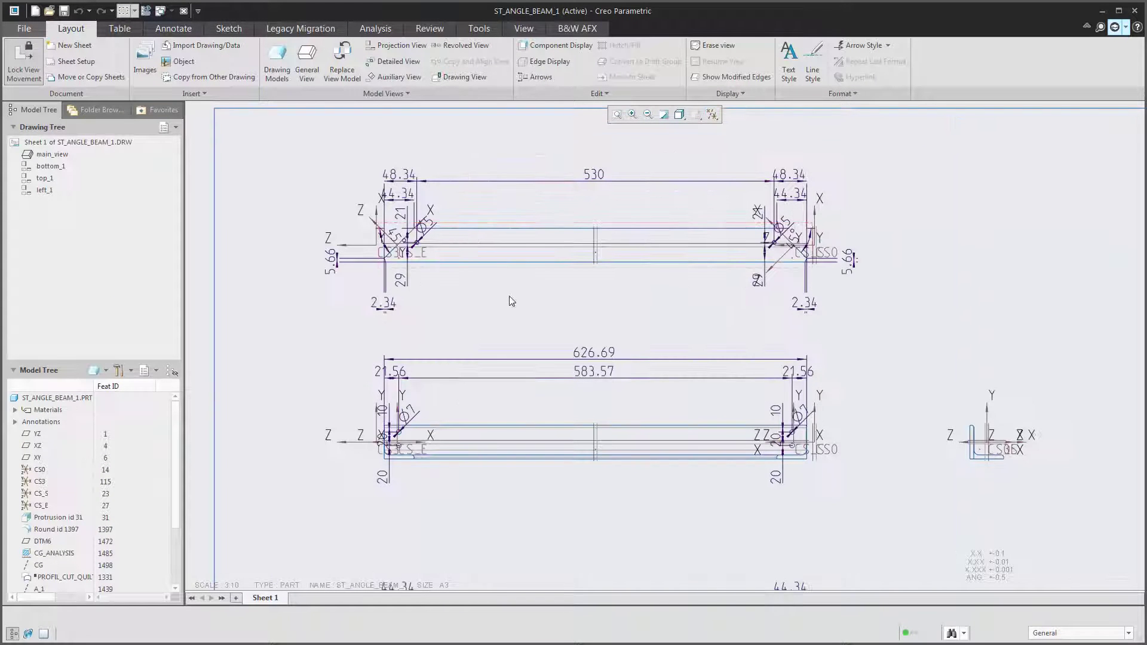
pyautogui.scroll(2, 510, 297)
pyautogui.scroll(-3, 510, 297)
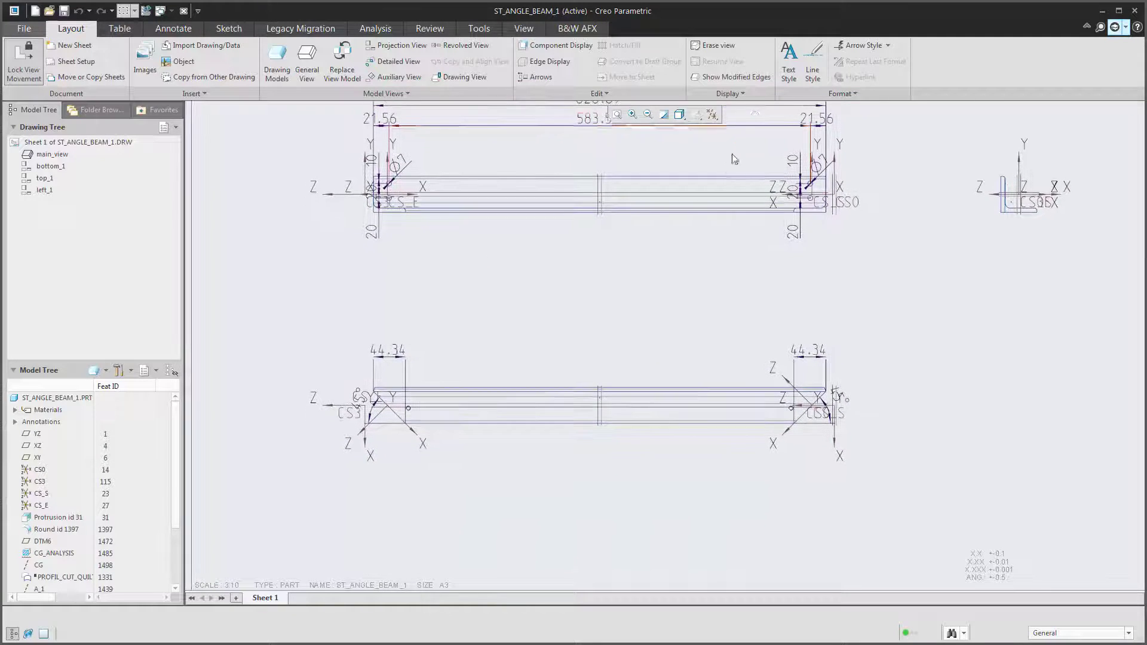
pyautogui.click(704, 118)
pyautogui.click(717, 128)
pyautogui.scroll(1, 677, 304)
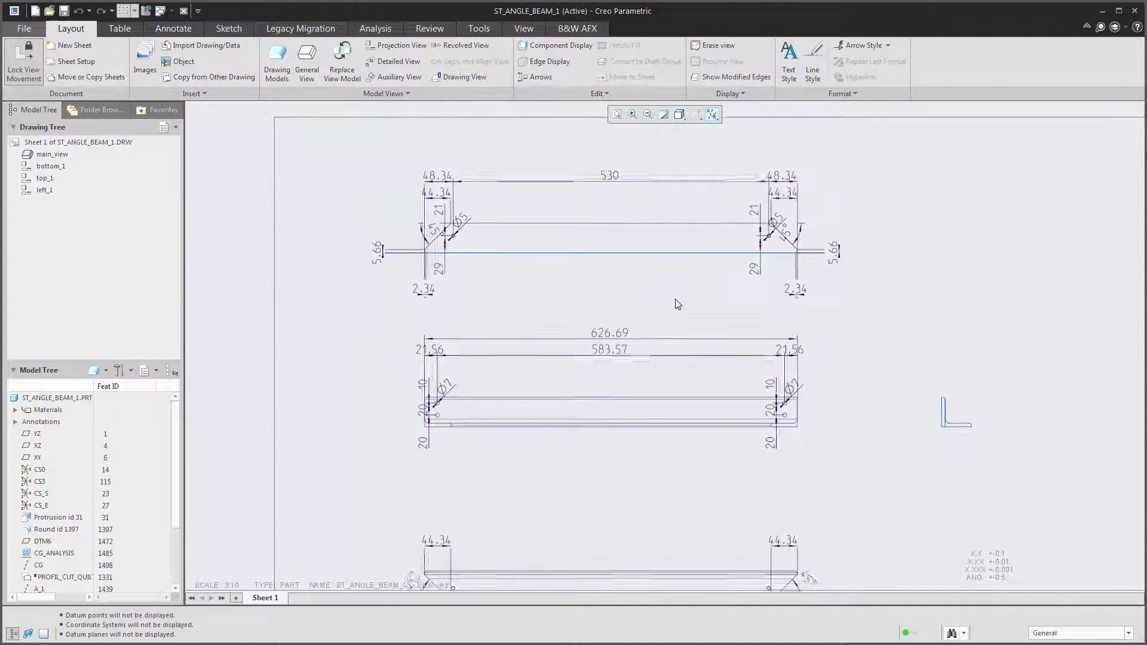
pyautogui.scroll(1, 677, 305)
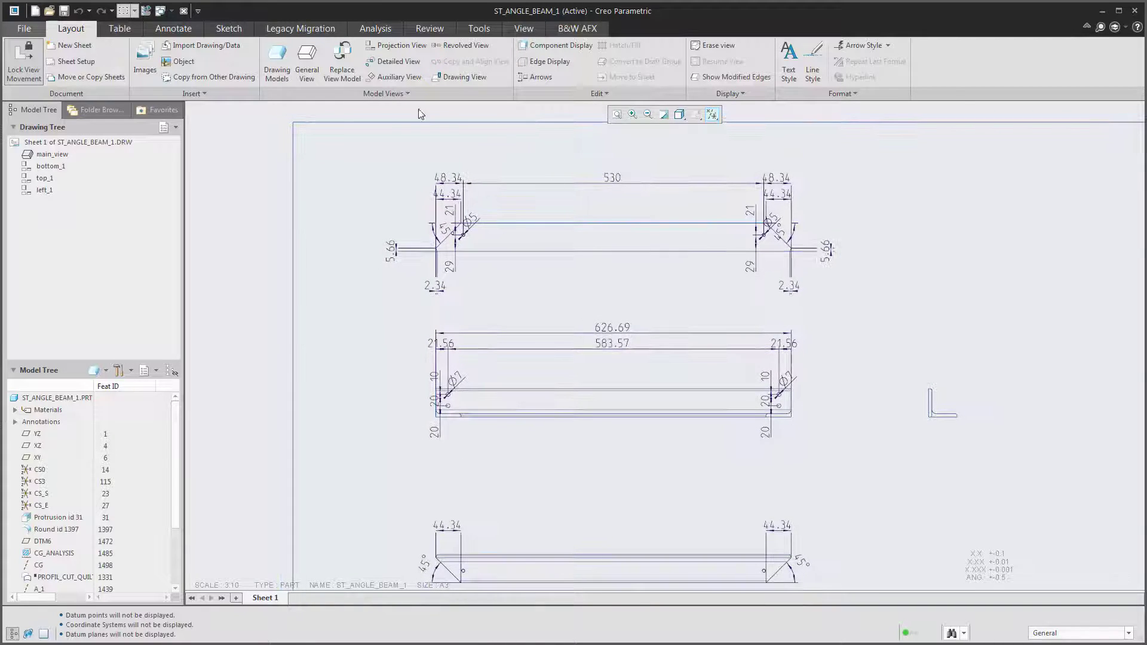
pyautogui.click(183, 10)
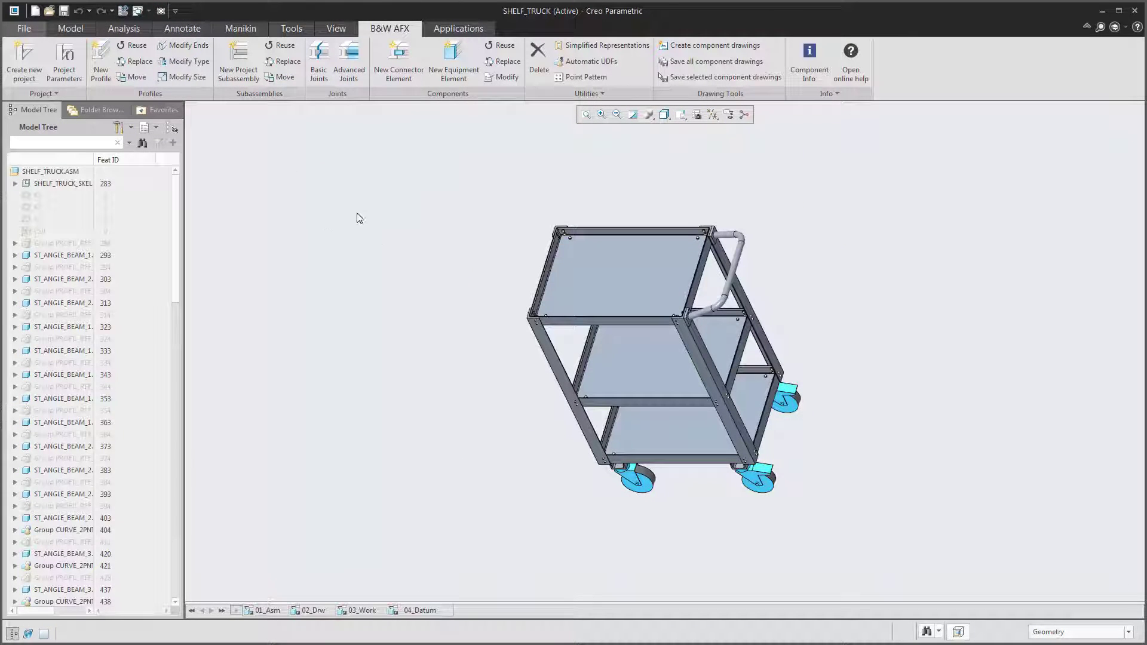
# - Generate the item numbers for the shelf truck project, overwriting the existing numbers, and close the project parameters
pyautogui.click(66, 58)
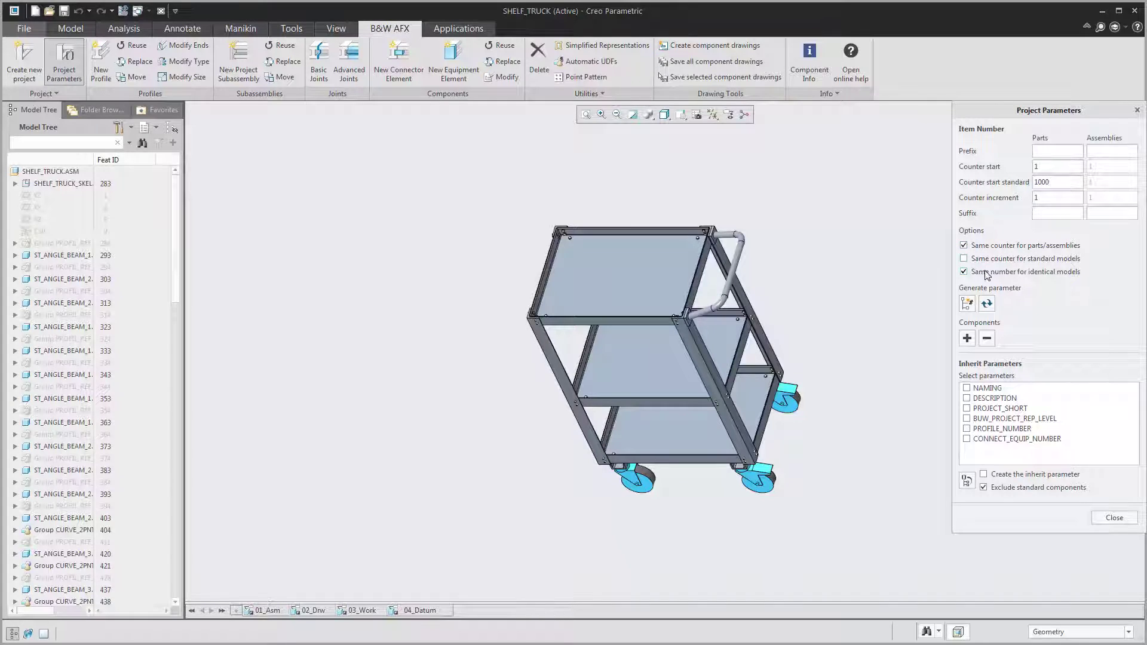
pyautogui.click(967, 304)
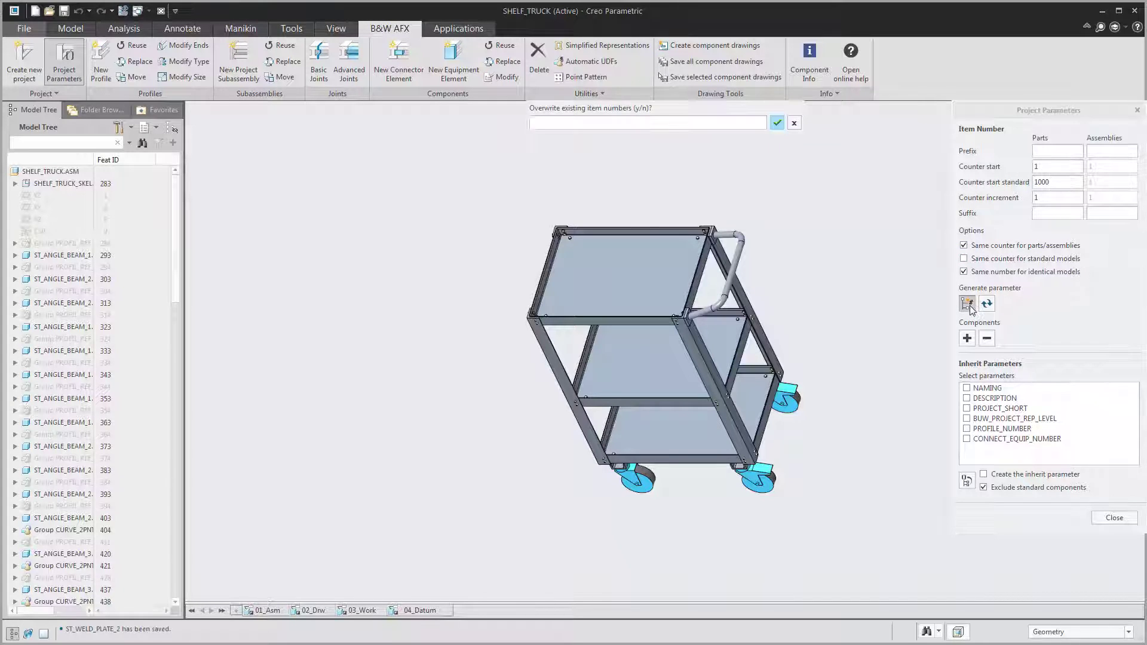
pyautogui.press('Return')
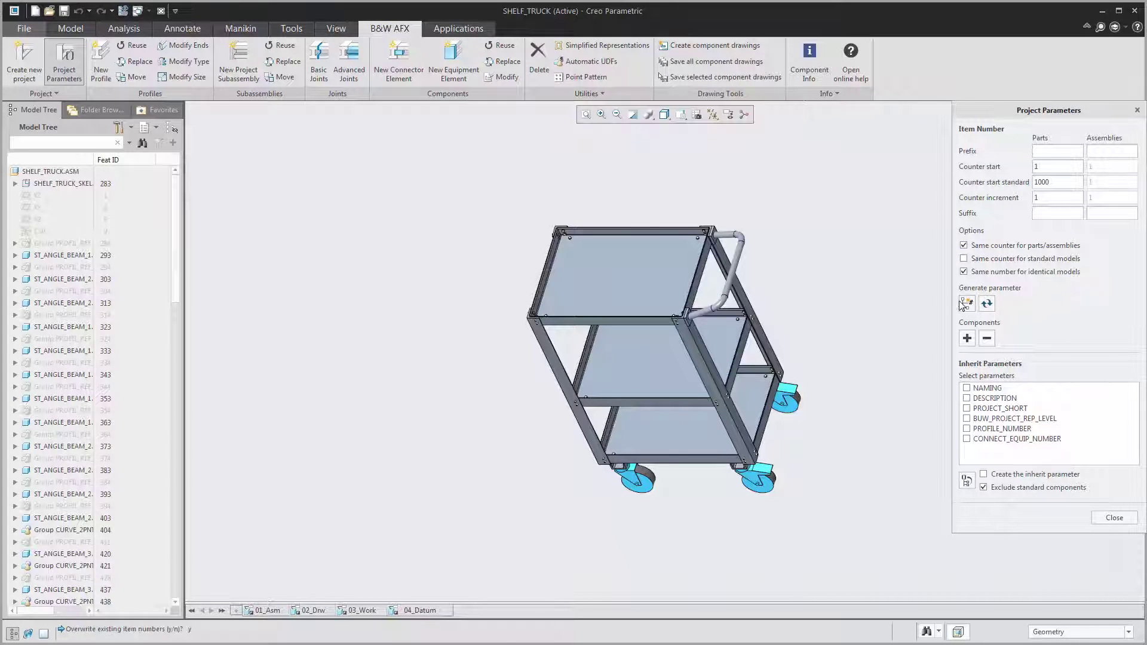
pyautogui.click(1115, 518)
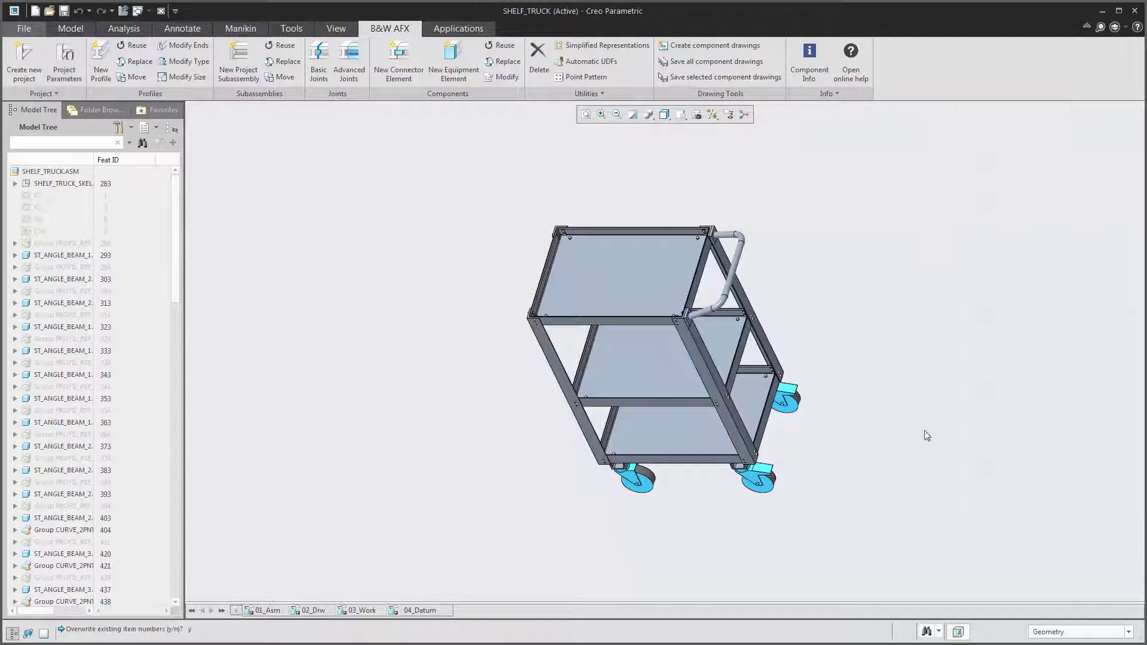
# - Open the assembly drawing shelf_truck.drw and inspect the item number balloons on its views
pyautogui.click(50, 11)
pyautogui.click(444, 371)
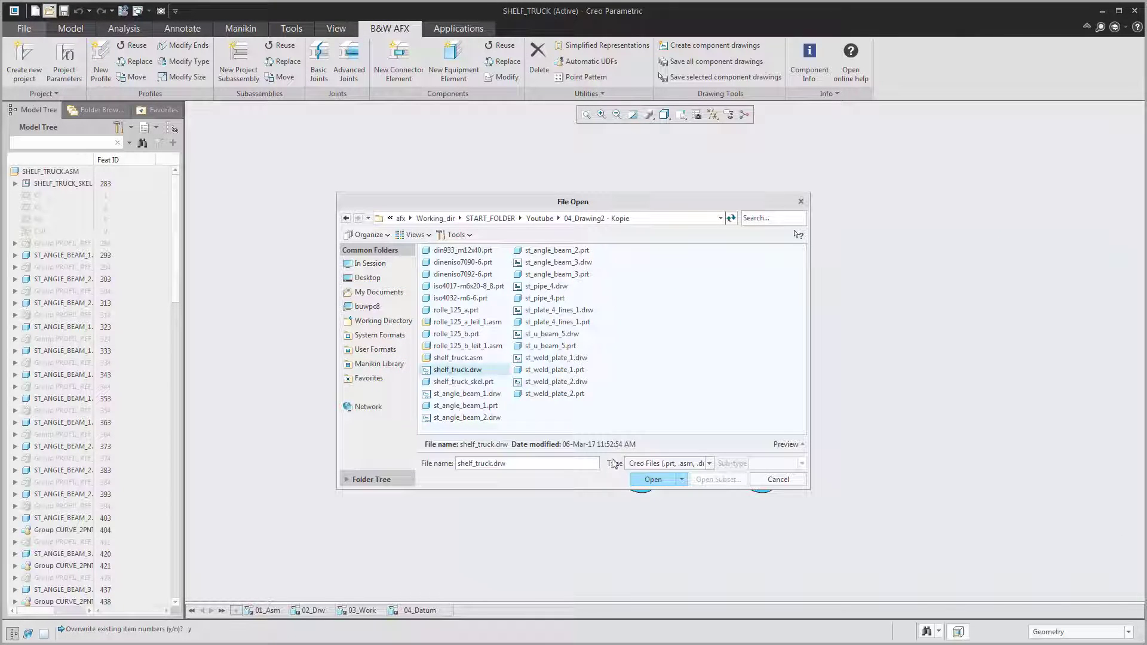
pyautogui.click(644, 480)
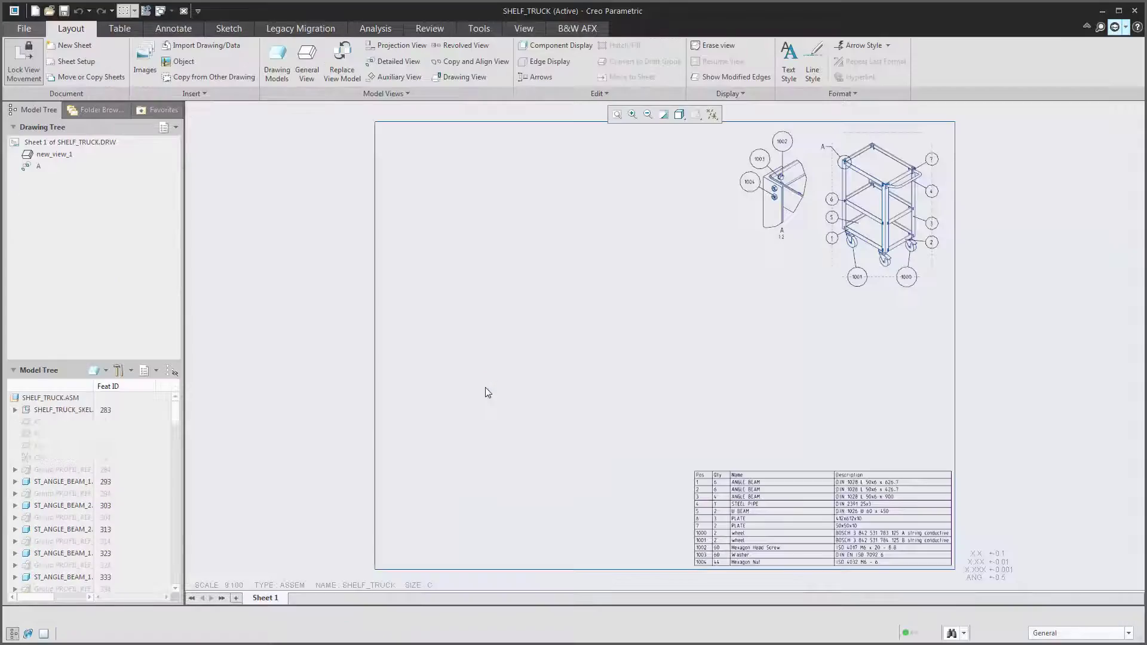
pyautogui.scroll(5, 485, 388)
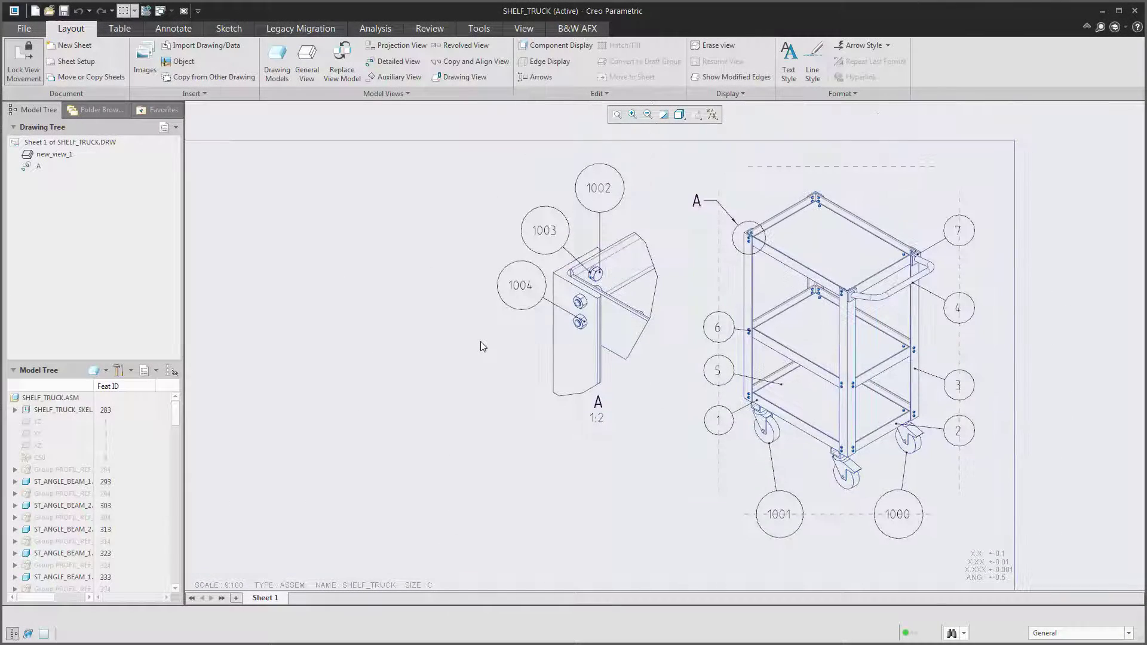
# - Create a stock length table in the empty upper-left corner of the drawing sheet
pyautogui.click(574, 28)
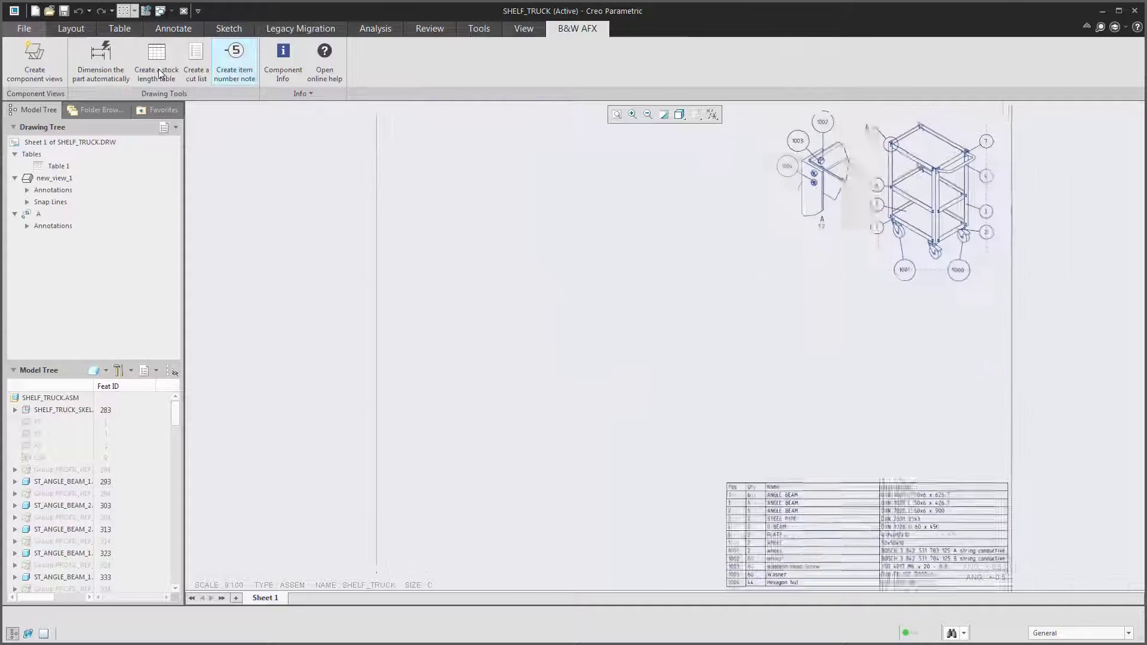
pyautogui.click(160, 74)
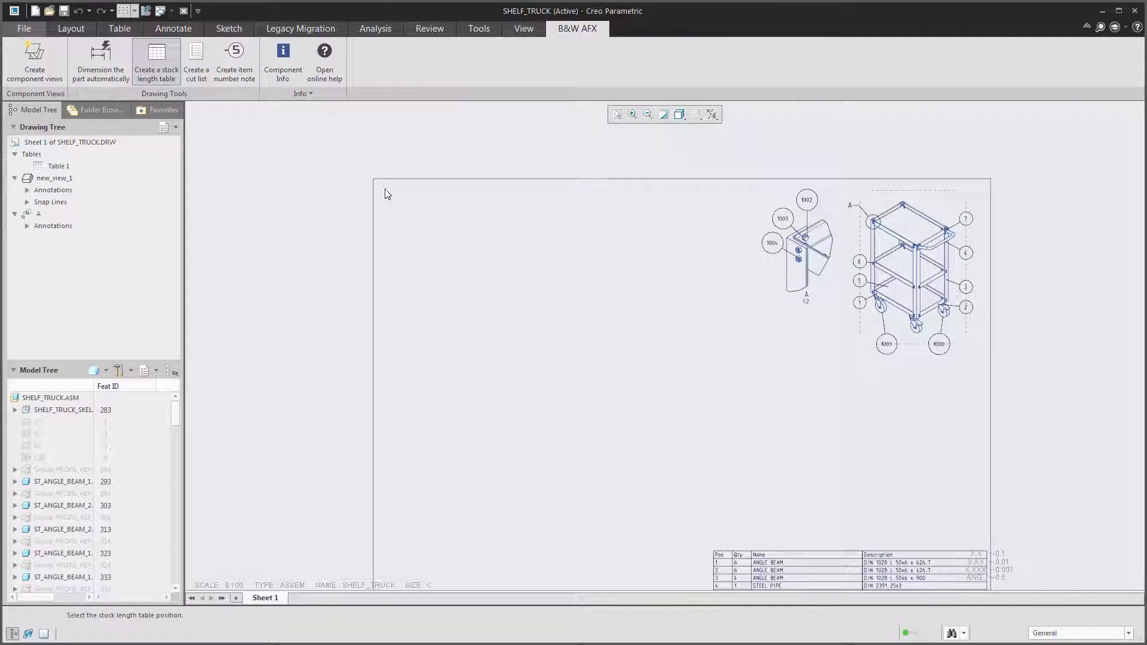
pyautogui.click(387, 194)
pyautogui.scroll(3, 432, 226)
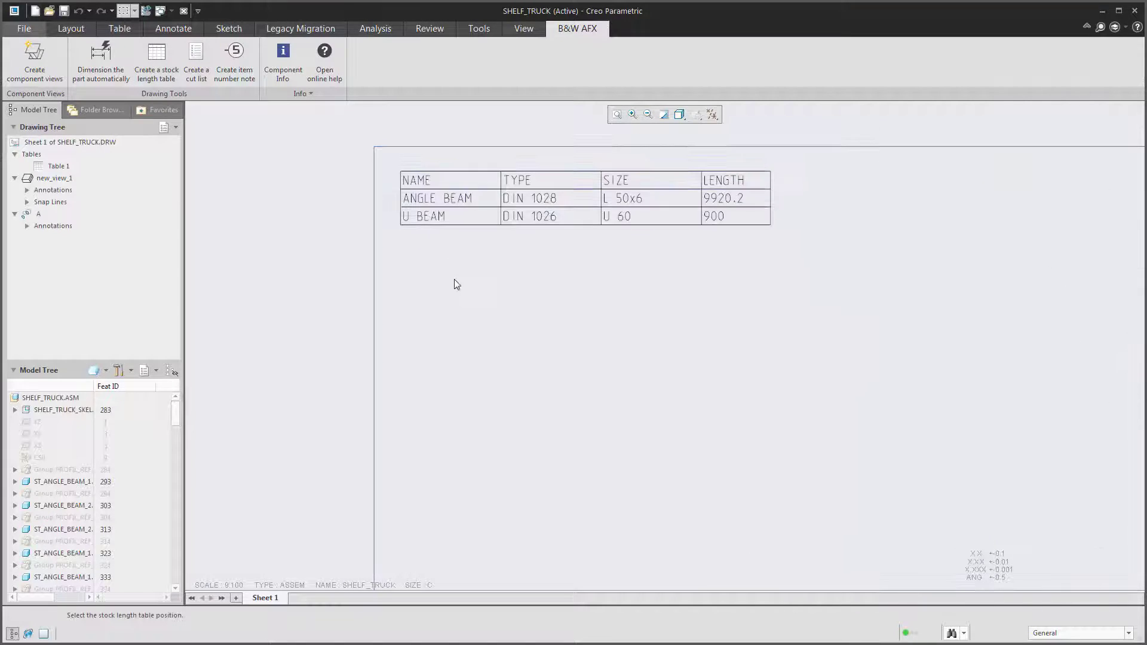
# - Create a three-column cut list below the stock length table, with a separate table for each section size
pyautogui.click(198, 60)
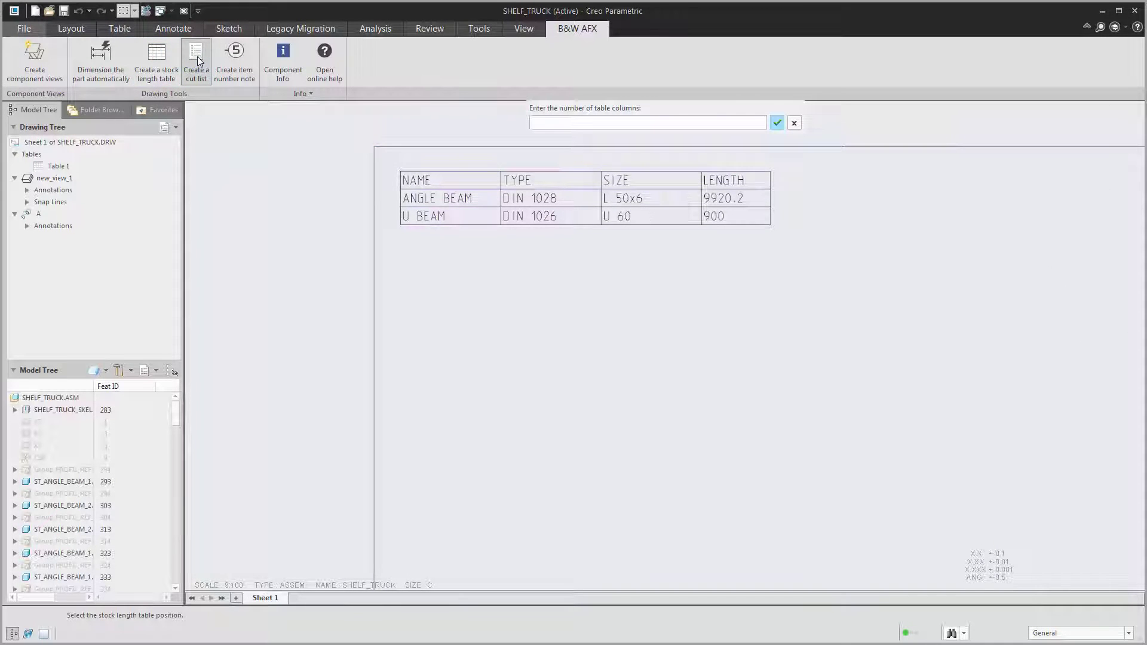
pyautogui.write('3')
pyautogui.press('Return')
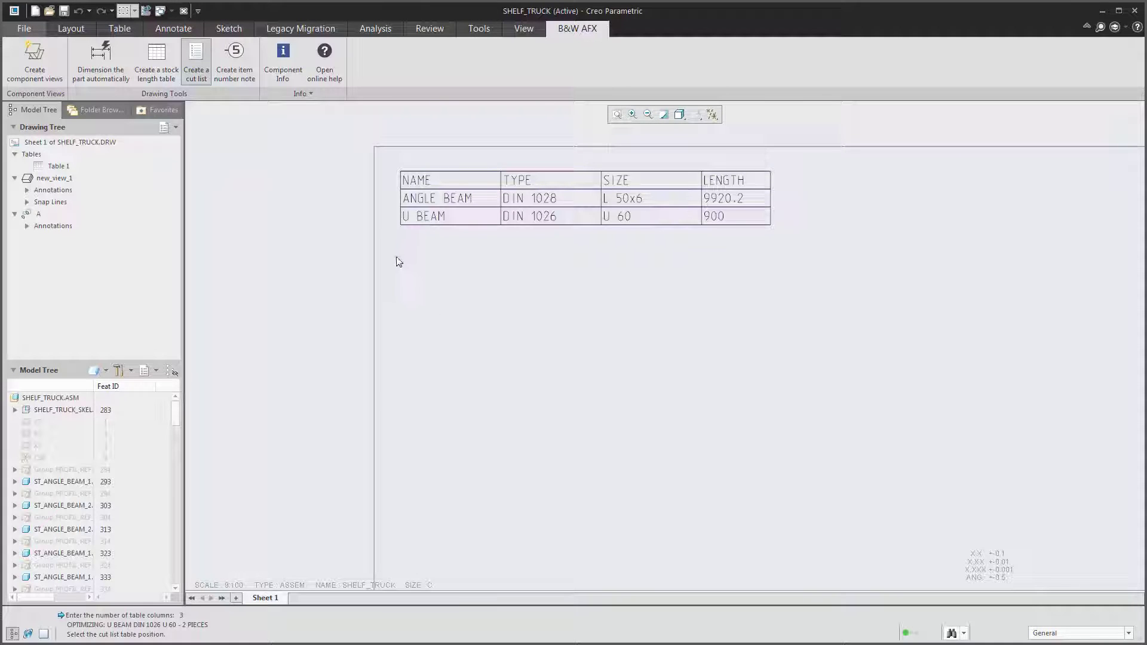
pyautogui.click(406, 253)
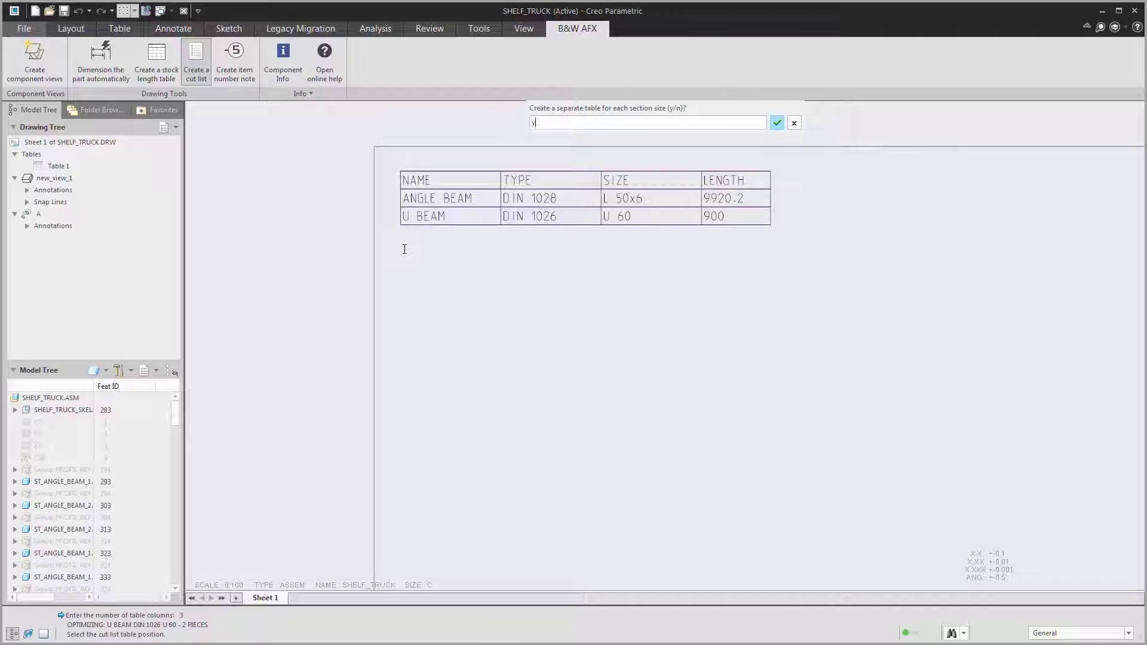
pyautogui.write('y')
pyautogui.press('Return')
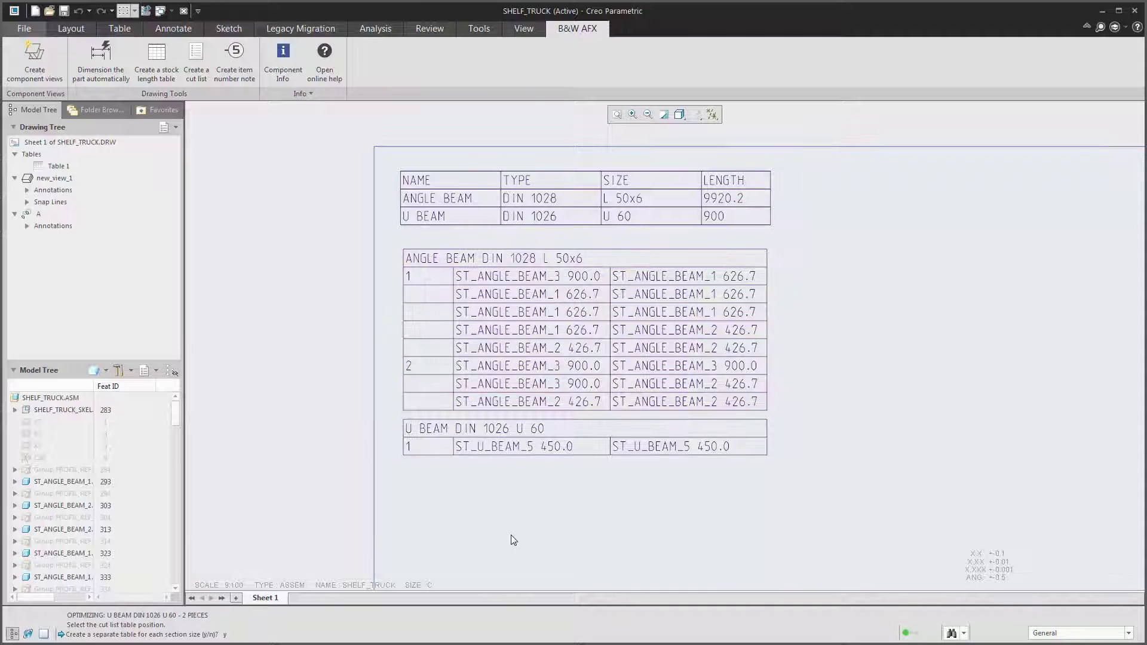
# - Create component views of the highlighted top-frame angle beam at scale .2 in the empty area below the cut list
pyautogui.hotkey('ctrl', 'd')
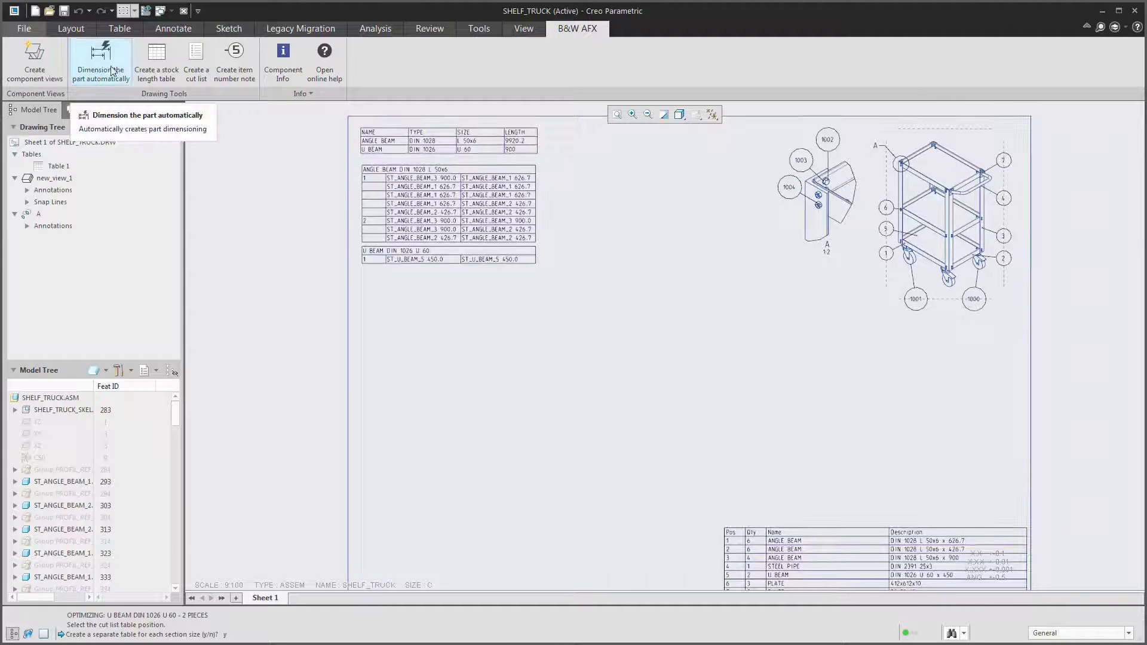
pyautogui.click(47, 64)
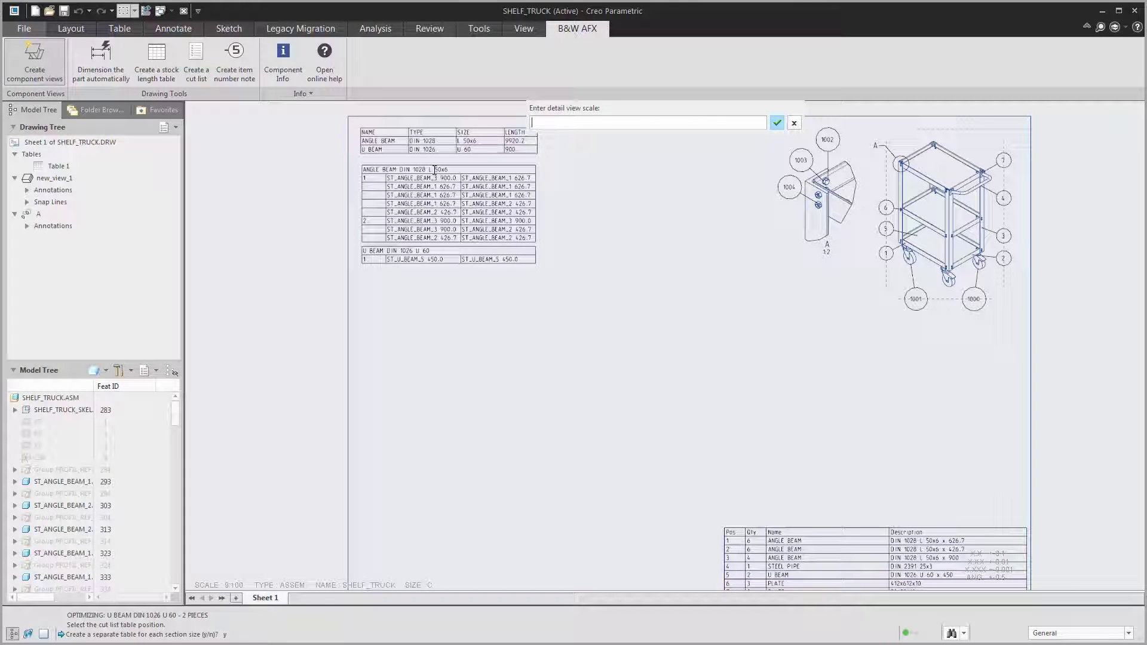
pyautogui.press('Return')
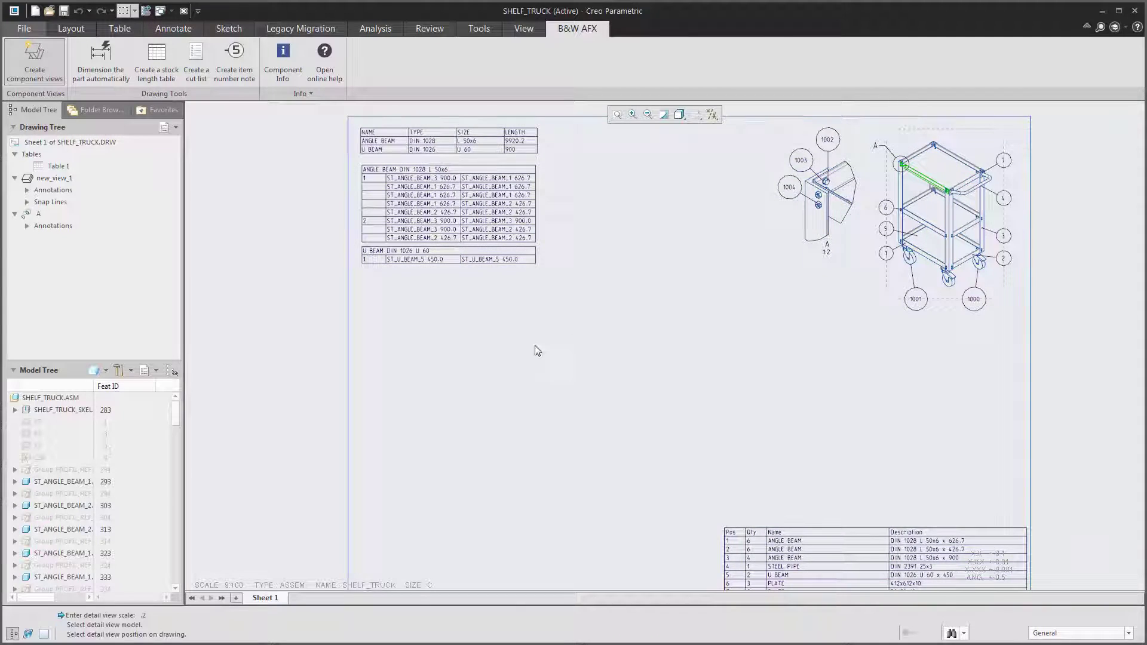
pyautogui.click(532, 372)
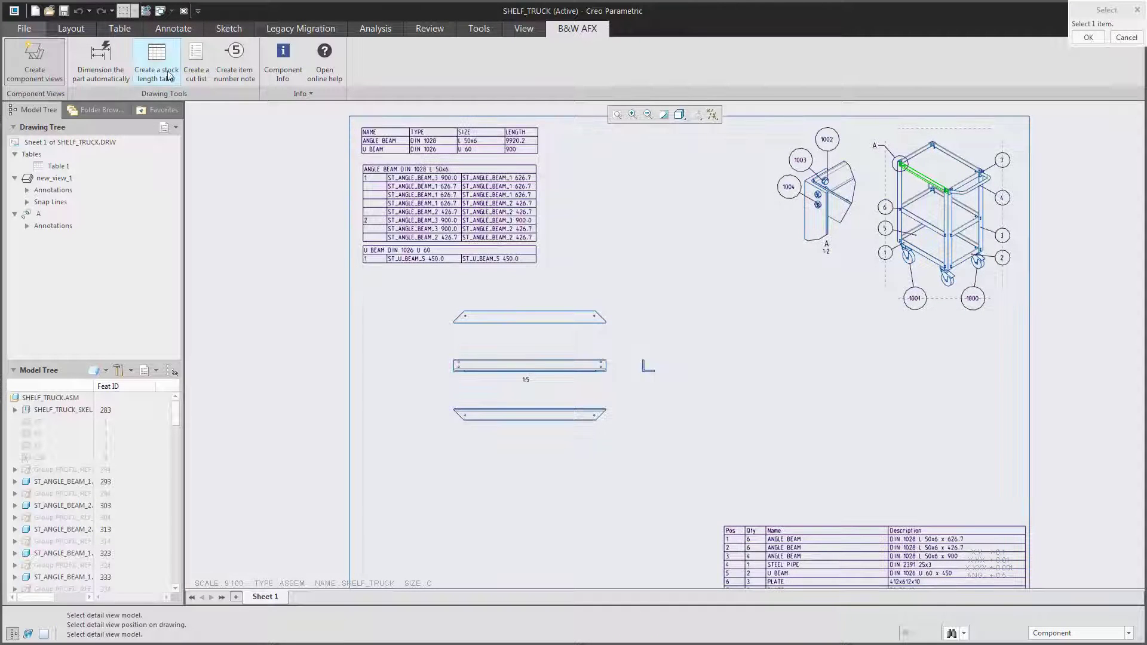
# - Dimension the angle beam's front, upper and lower component views automatically
pyautogui.click(101, 60)
pyautogui.press('Return')
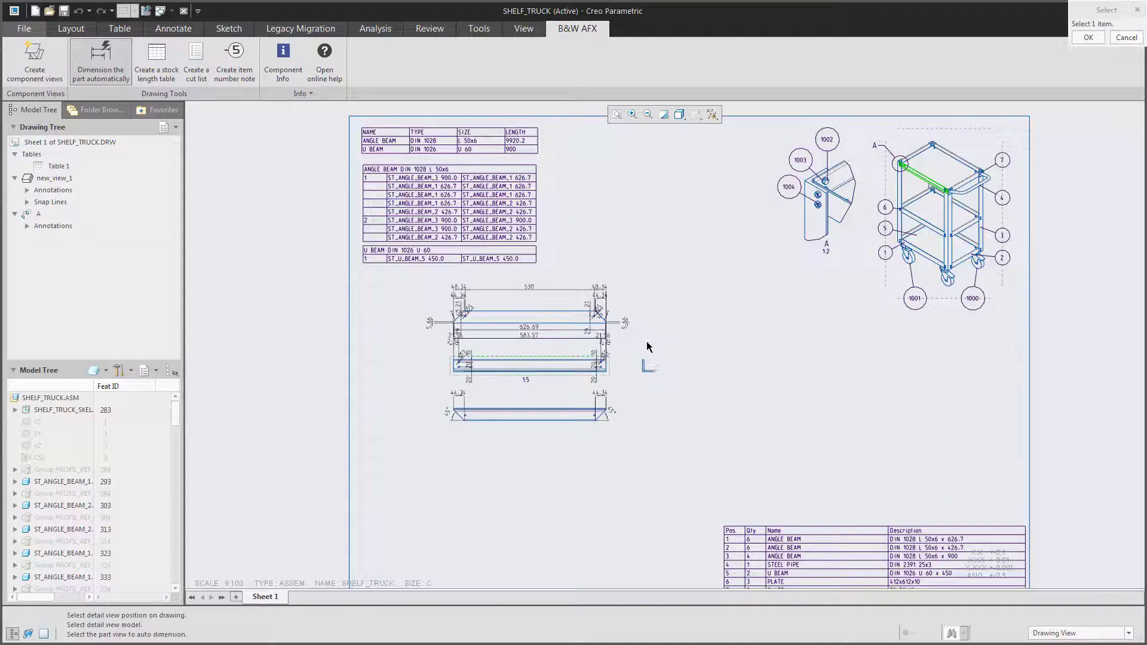
pyautogui.scroll(-1, 534, 356)
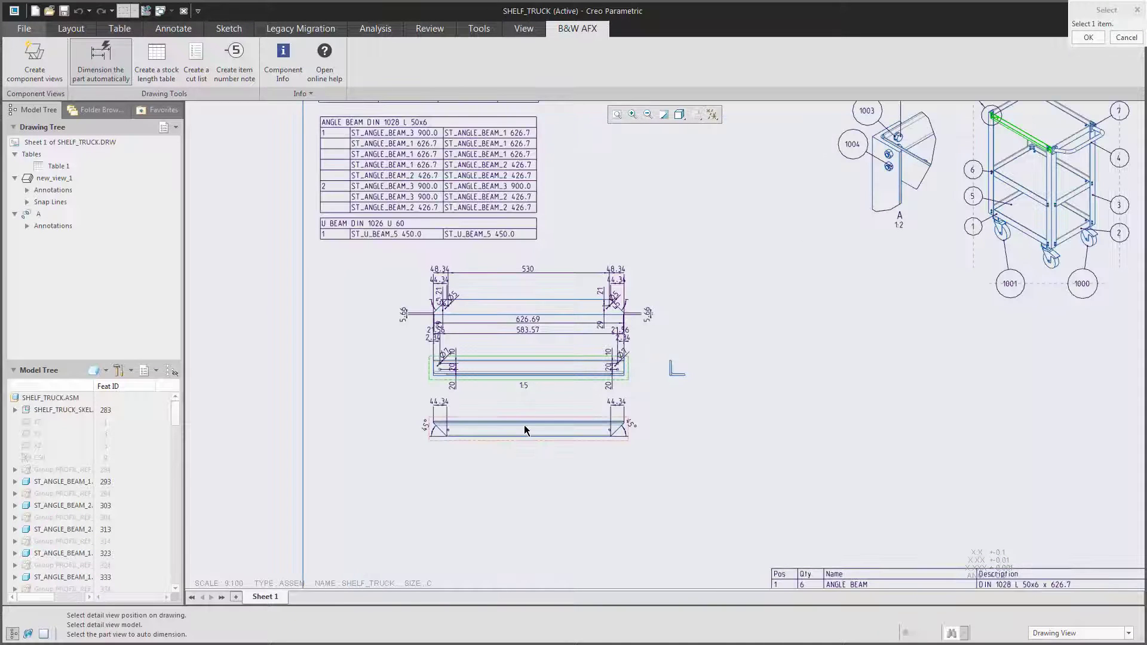
pyautogui.click(469, 419)
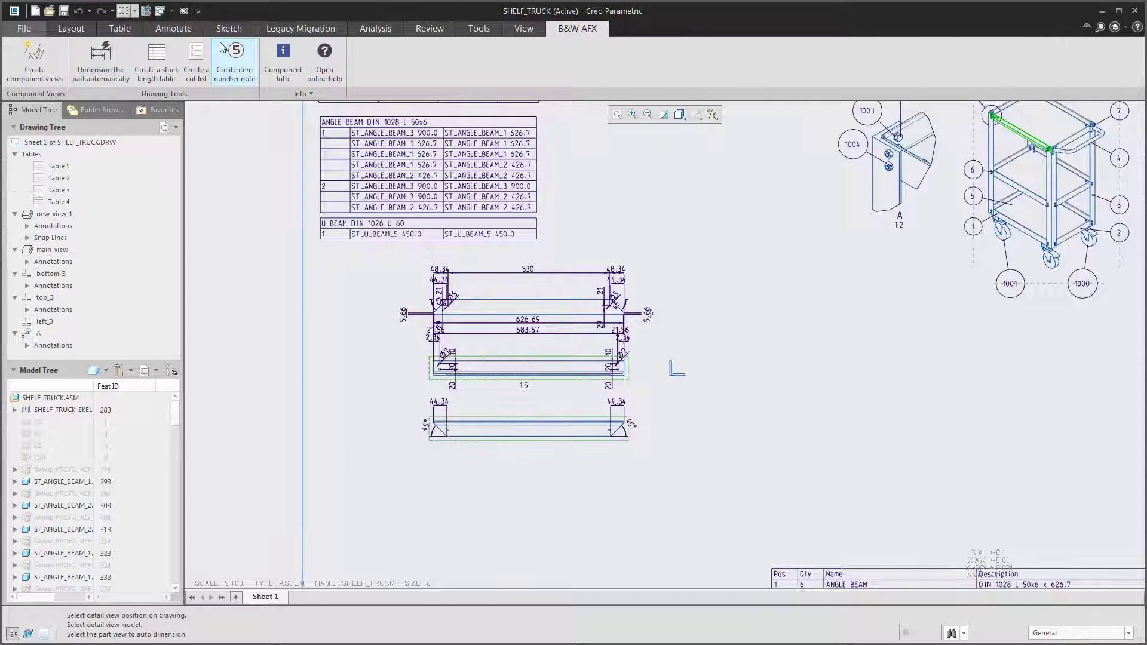
# - Add an item number note to the angle beam's lowest view, placing its text below the view
pyautogui.click(537, 432)
pyautogui.click(577, 476)
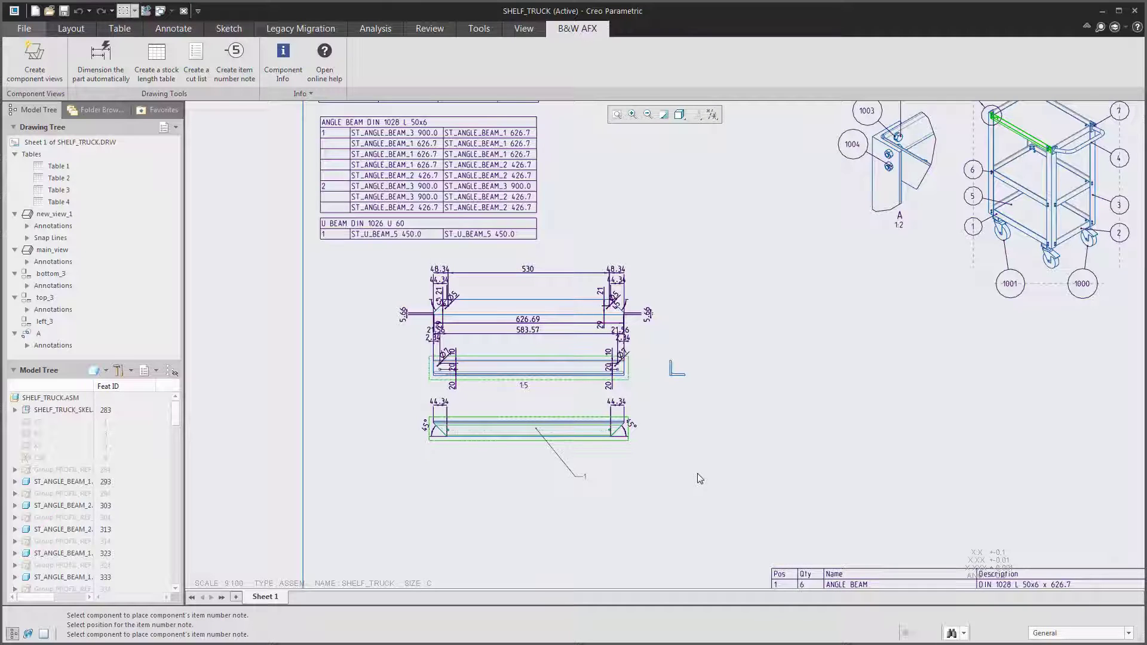
pyautogui.click(617, 114)
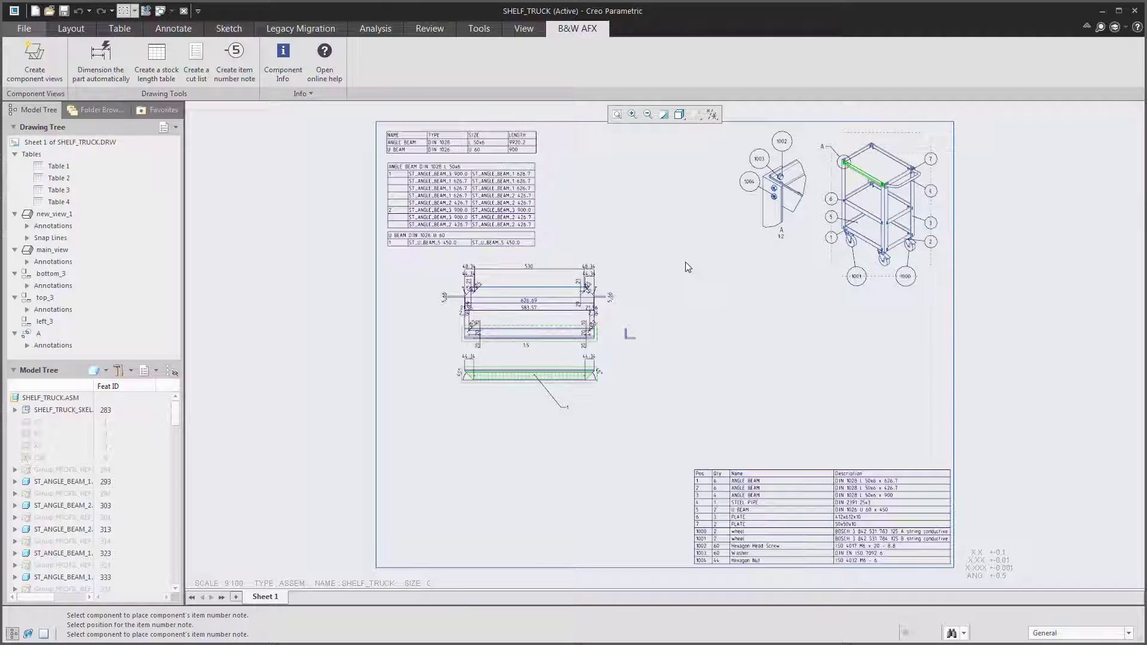